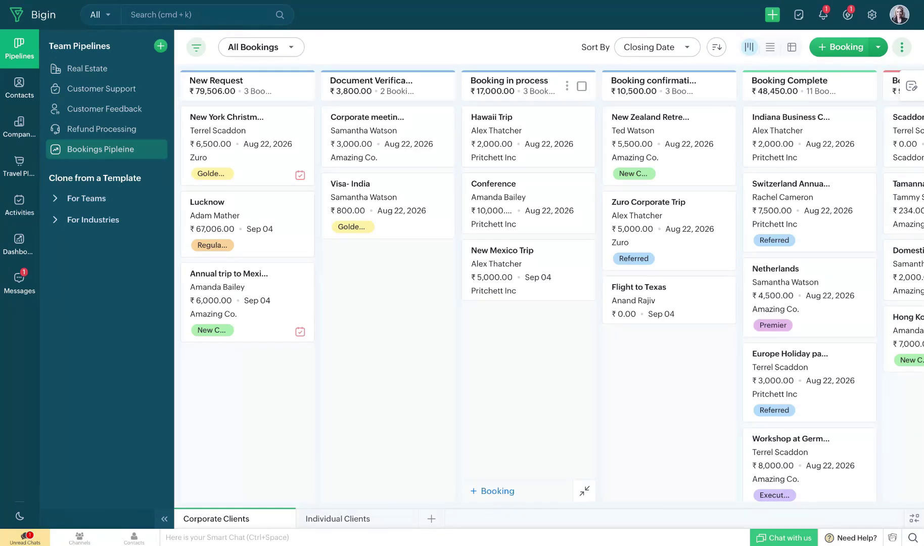
Step: Start a new task on August 27 in the activities calendar, named "Flight Booking" with due date 08/27/2025
left_click(15, 212)
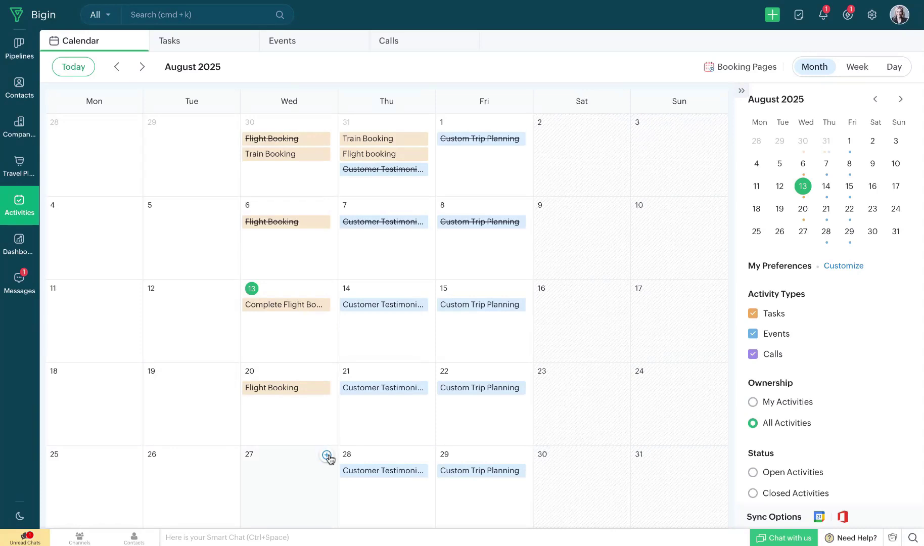
left_click(327, 456)
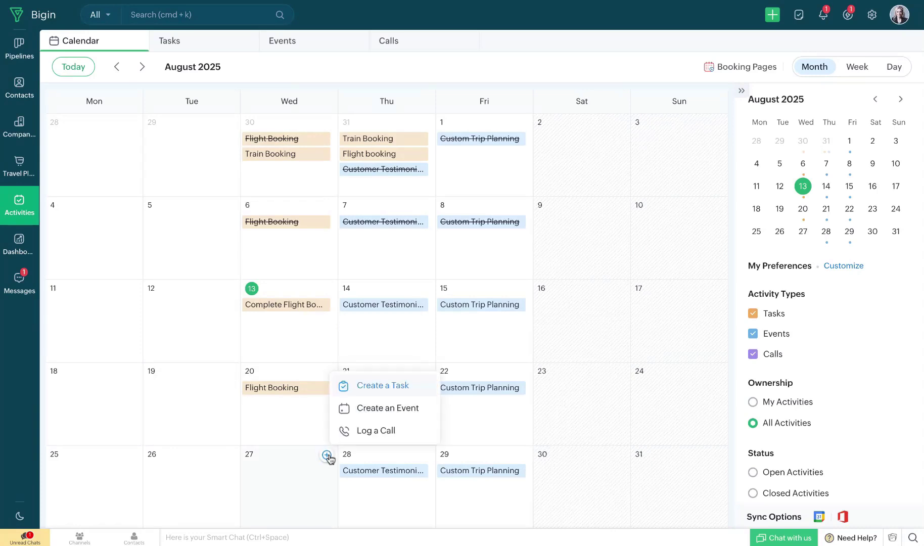
left_click(377, 392)
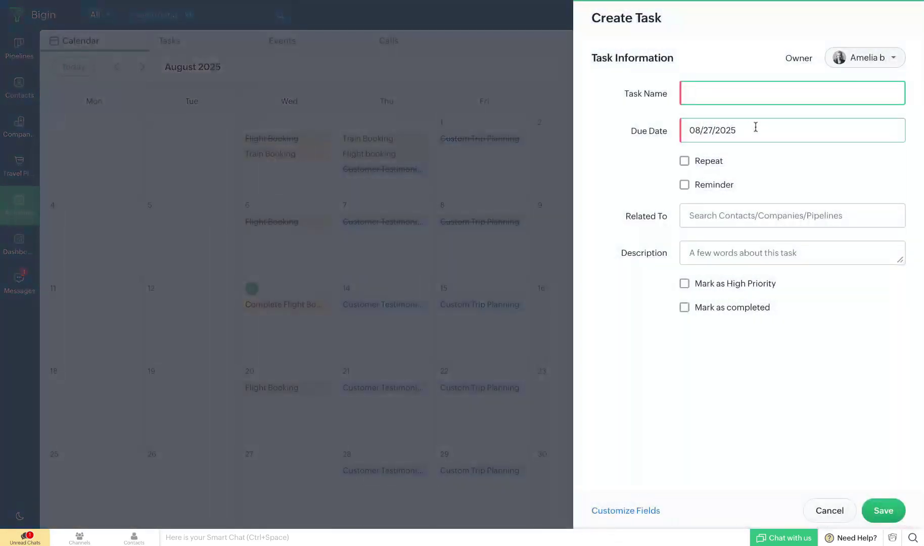
type("Flight")
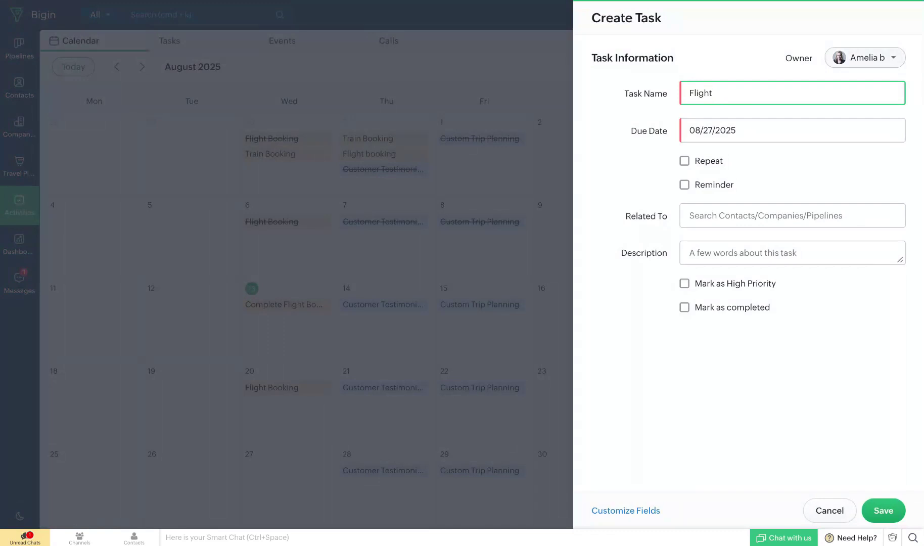
type(" Booking")
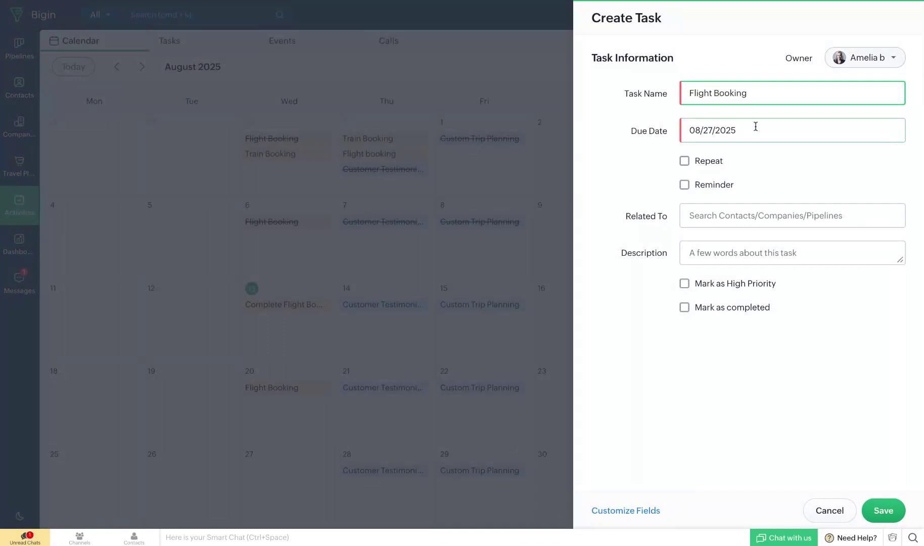
left_click(757, 131)
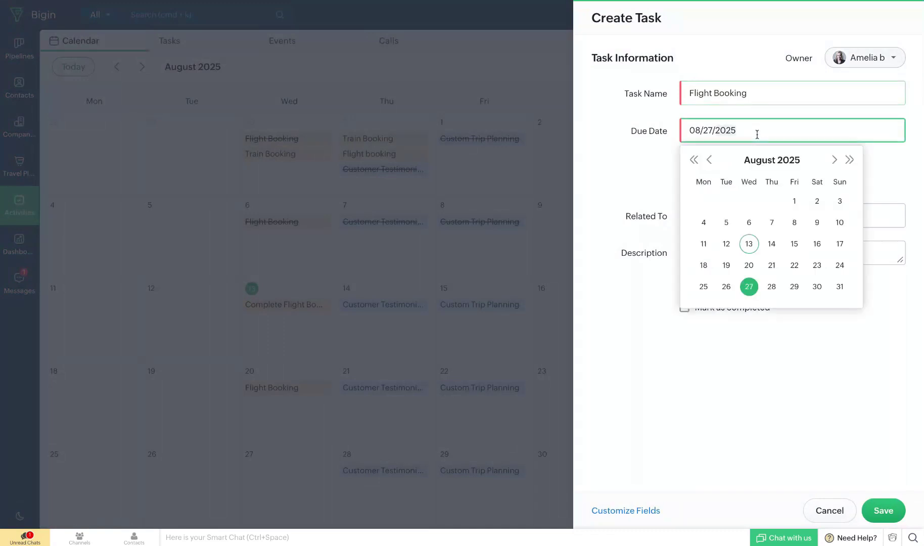
left_click(750, 288)
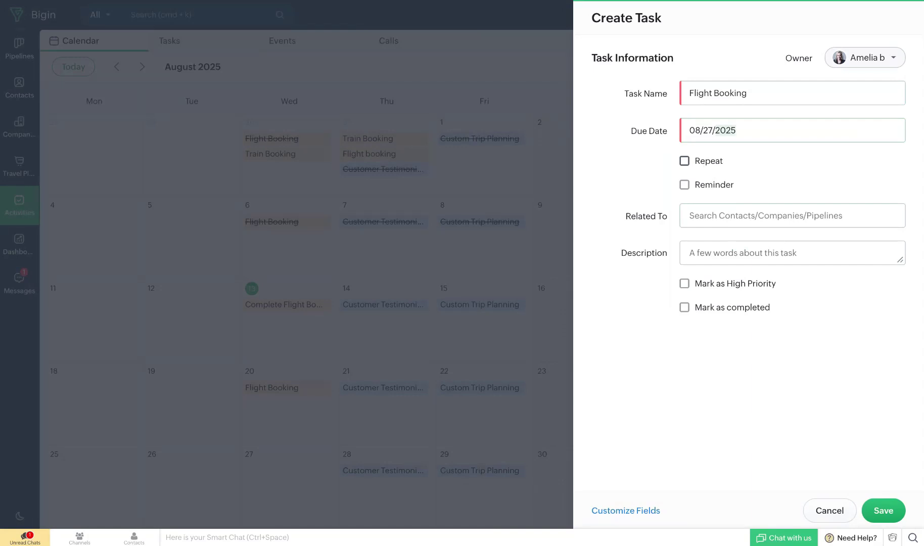
Step: Set the task to repeat every week until 10/31/2025, and turn the repeat off again
left_click(685, 161)
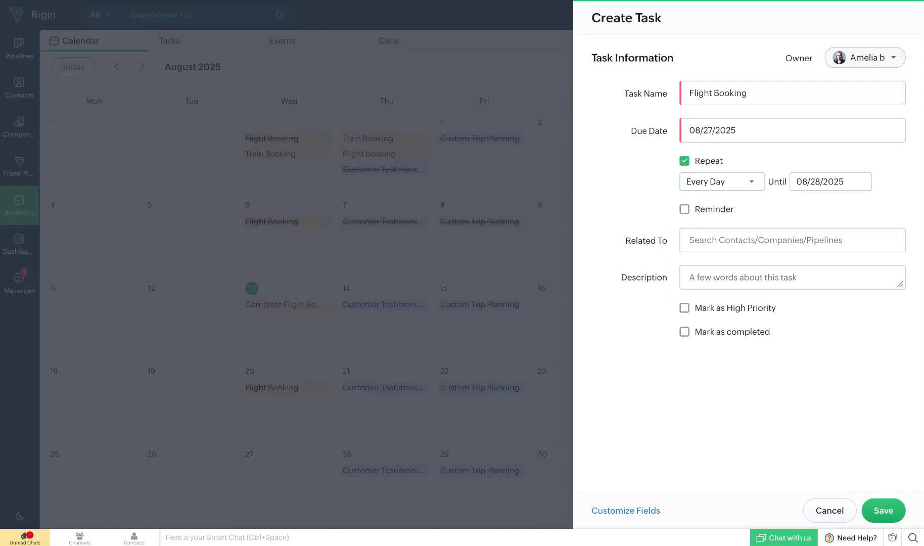
left_click(724, 182)
left_click(732, 229)
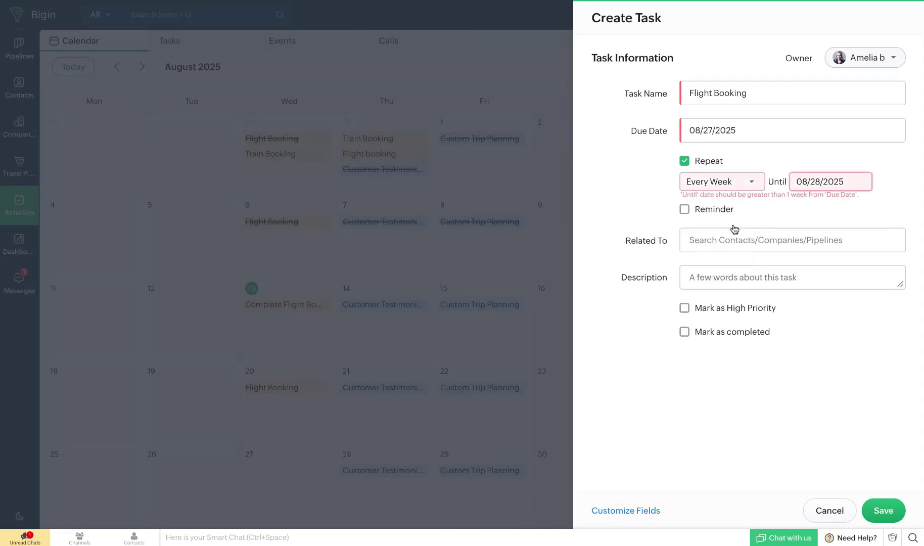
left_click(829, 177)
left_click(843, 209)
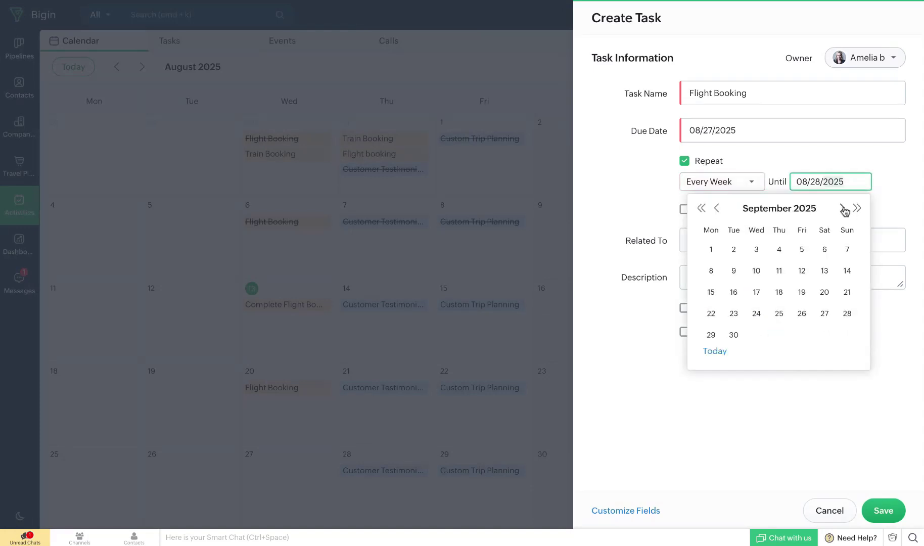
left_click(843, 209)
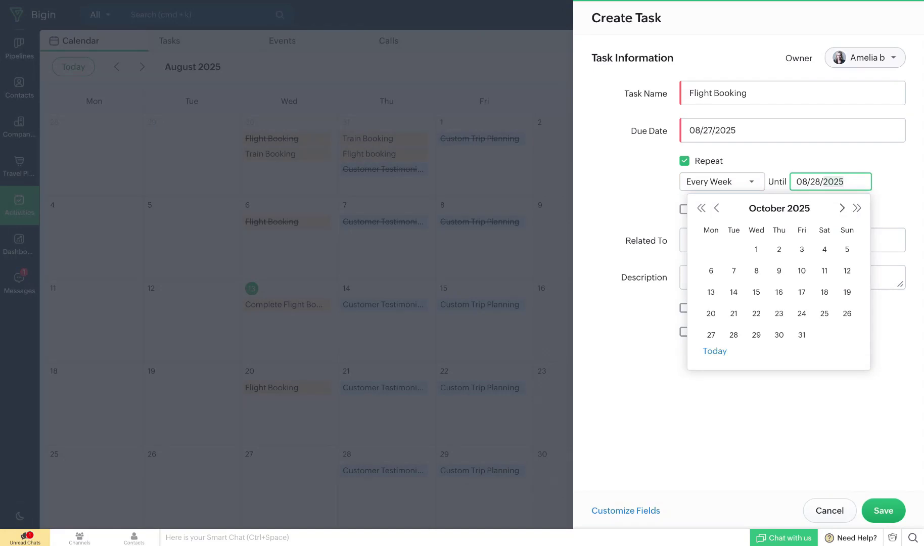
left_click(802, 334)
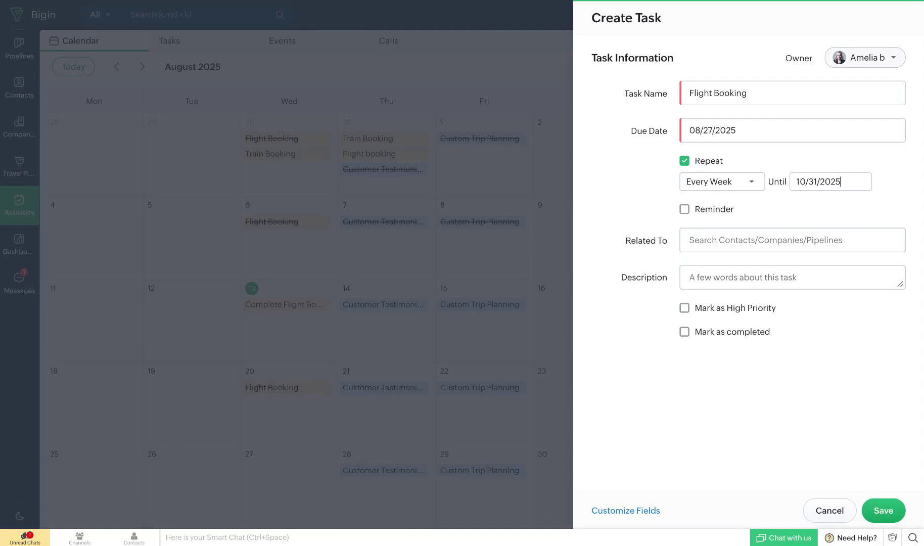
left_click(686, 162)
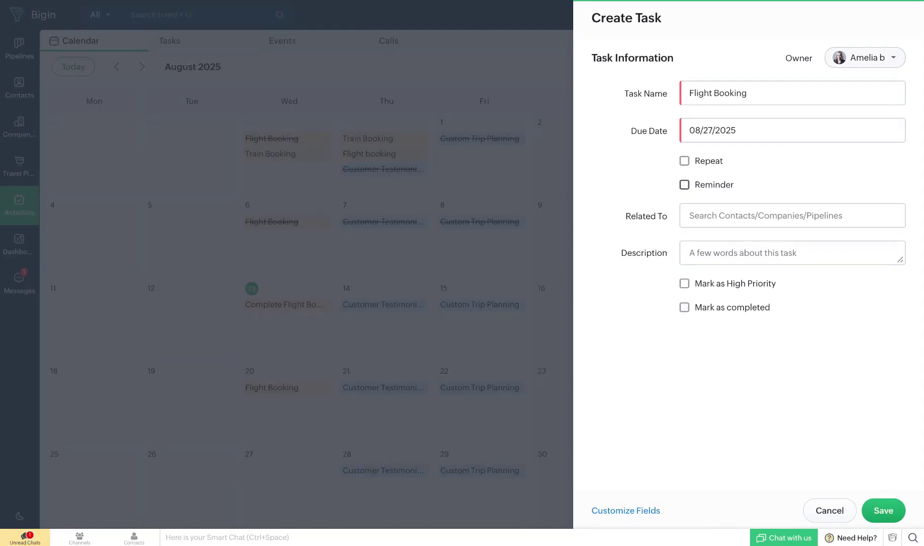
Step: Add a reminder to the task for a day before the due date at 08:30 AM
left_click(685, 184)
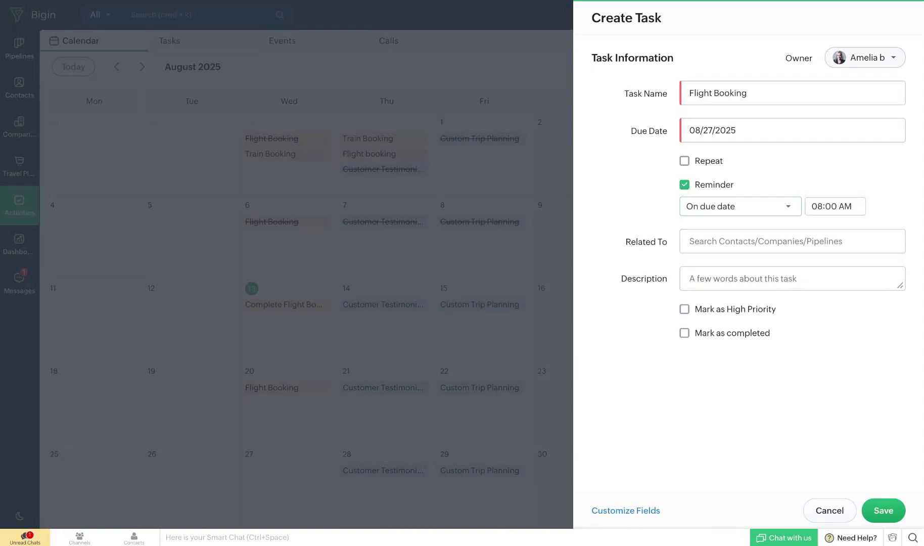
left_click(734, 209)
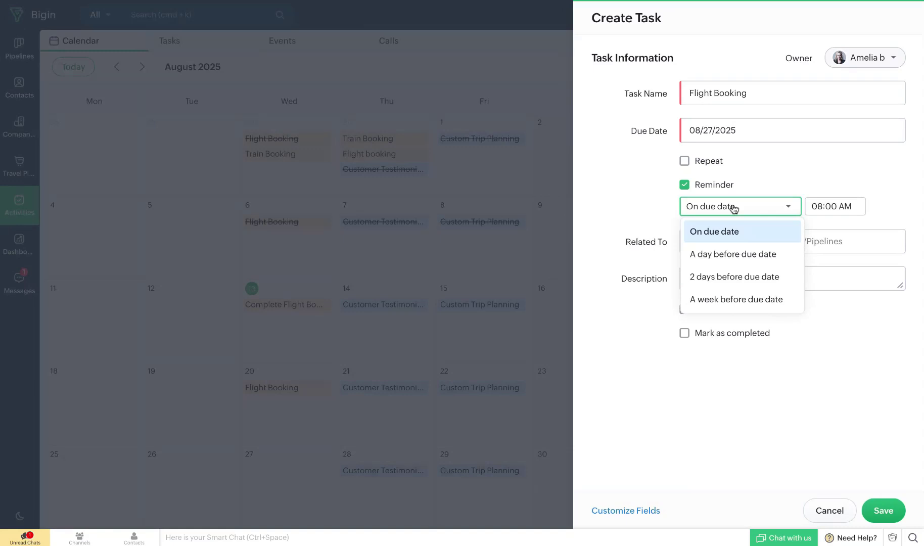
left_click(739, 251)
left_click(850, 206)
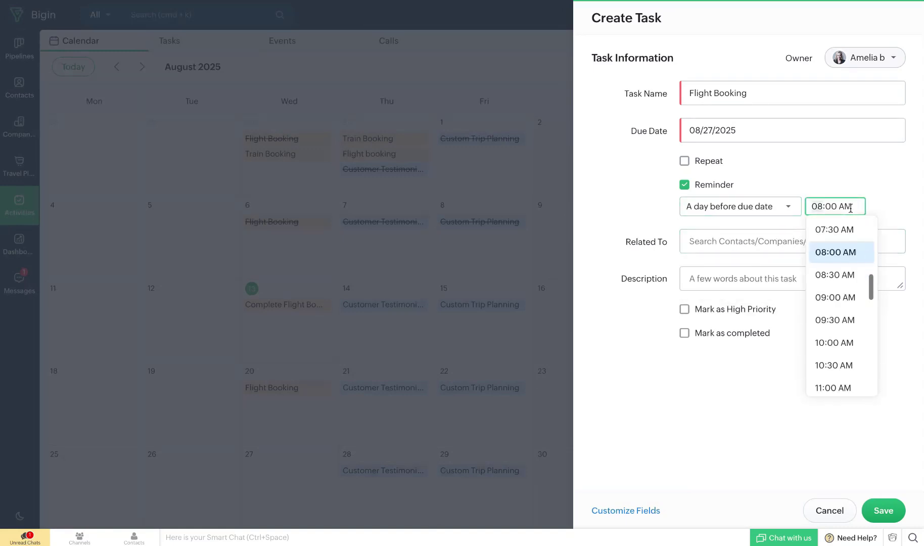
left_click(853, 275)
Step: Relate the task to the New Jersey Retreat record from the Bookings Pipleine pipeline
left_click(752, 246)
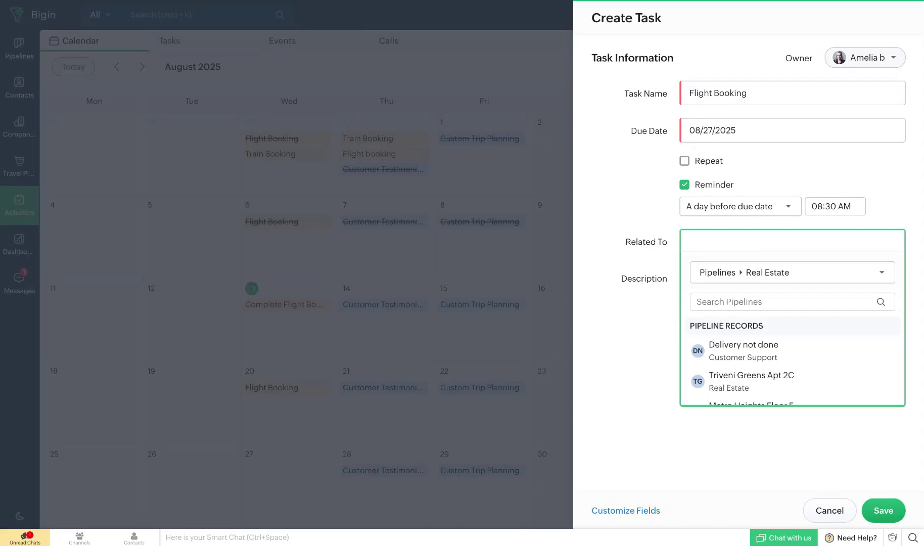
left_click(760, 273)
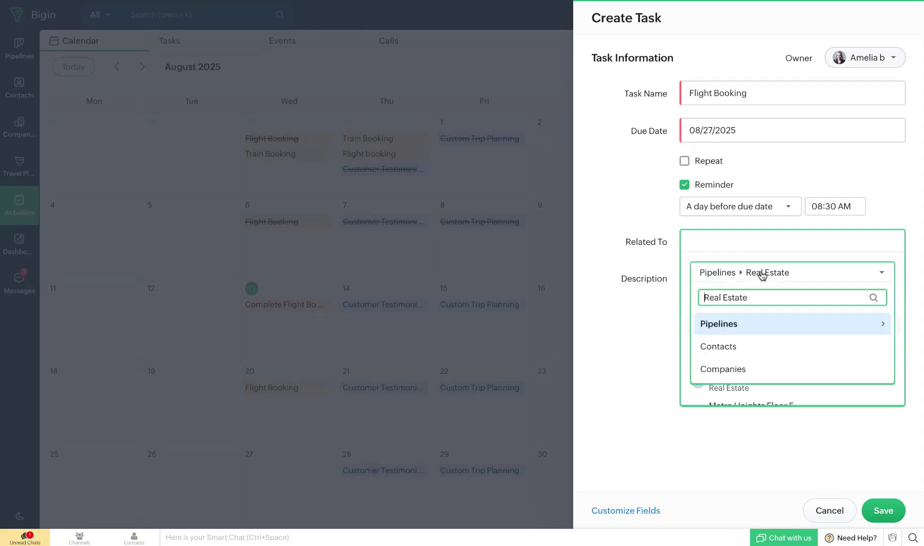
mouse_move(757, 324)
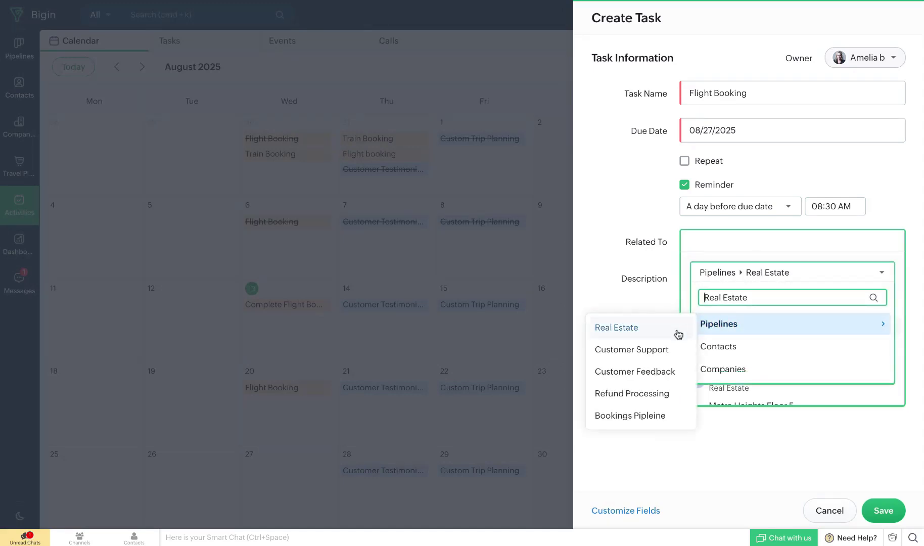
left_click(656, 423)
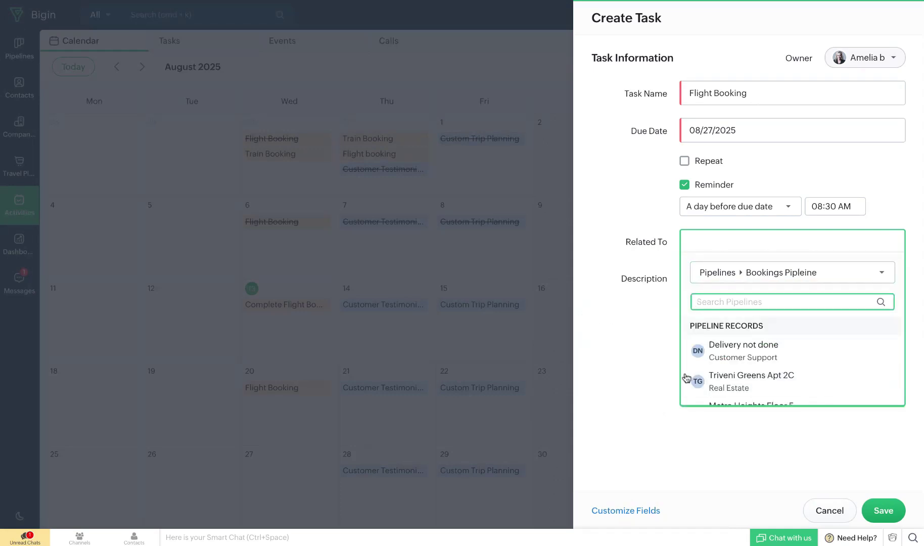
scroll(736, 375, "down", 15)
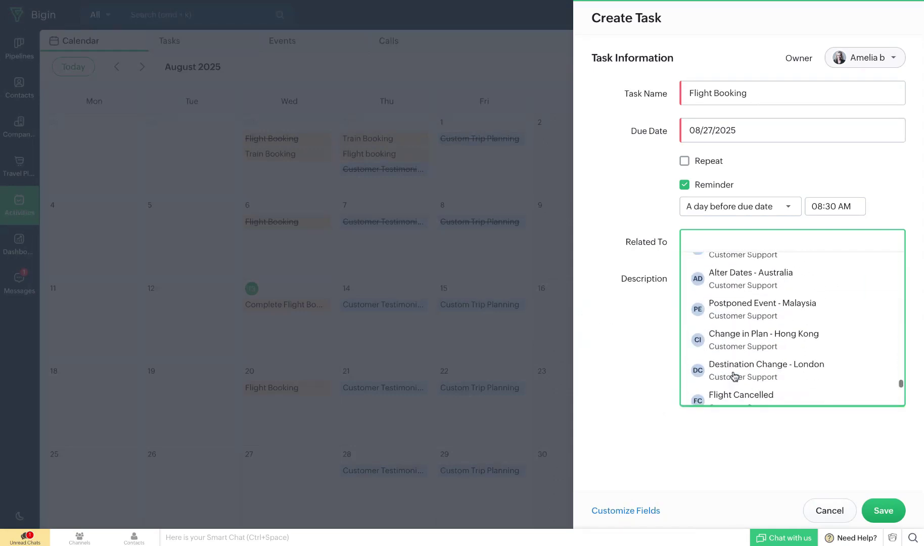
scroll(735, 376, "down", 2)
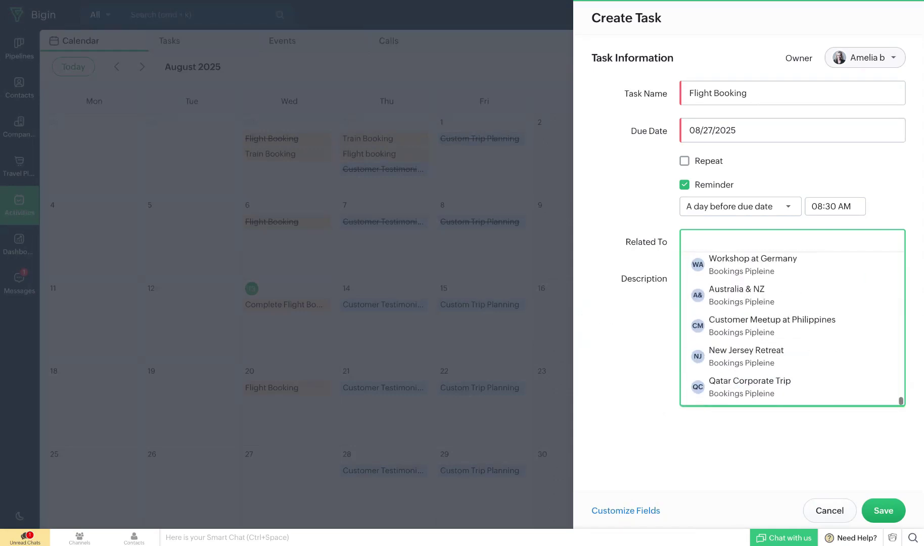
left_click(742, 361)
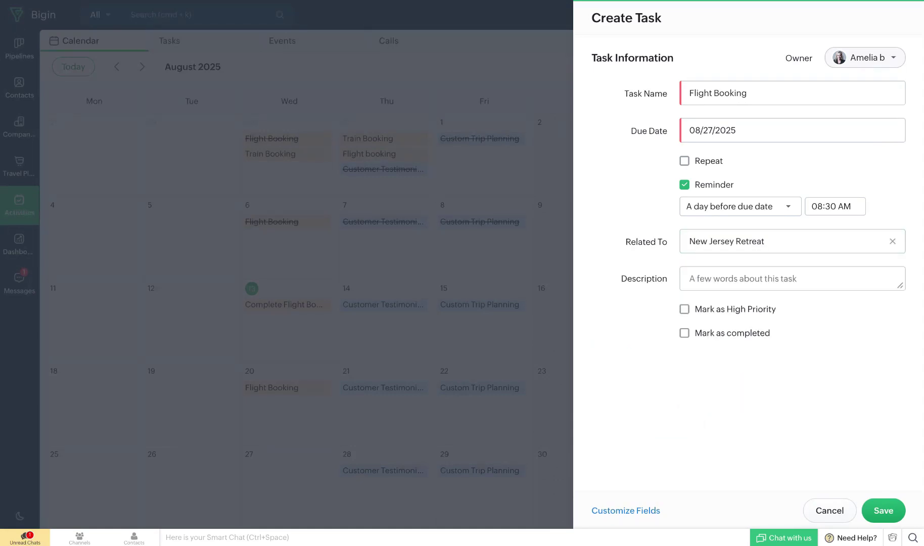
Step: Enter "Make a flight booking for 4" as the task's description
left_click(731, 278)
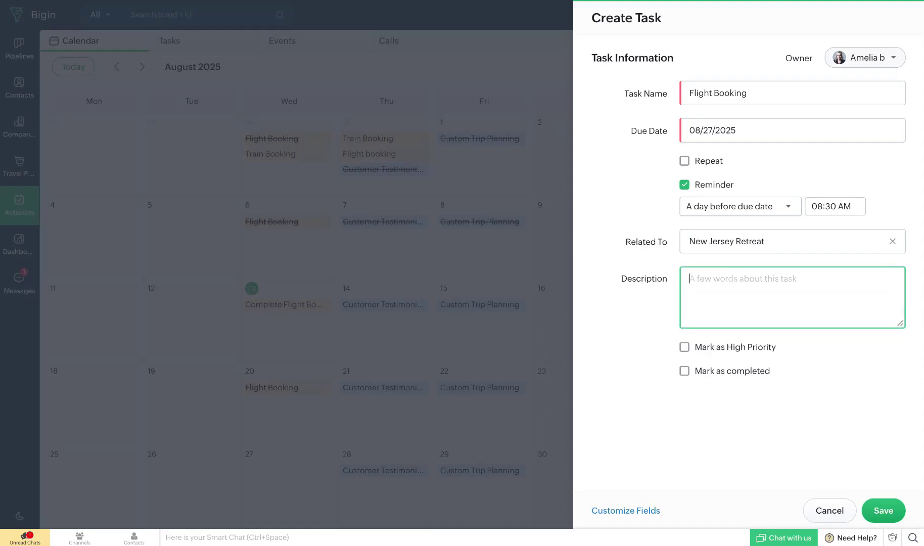
type("Make a flight")
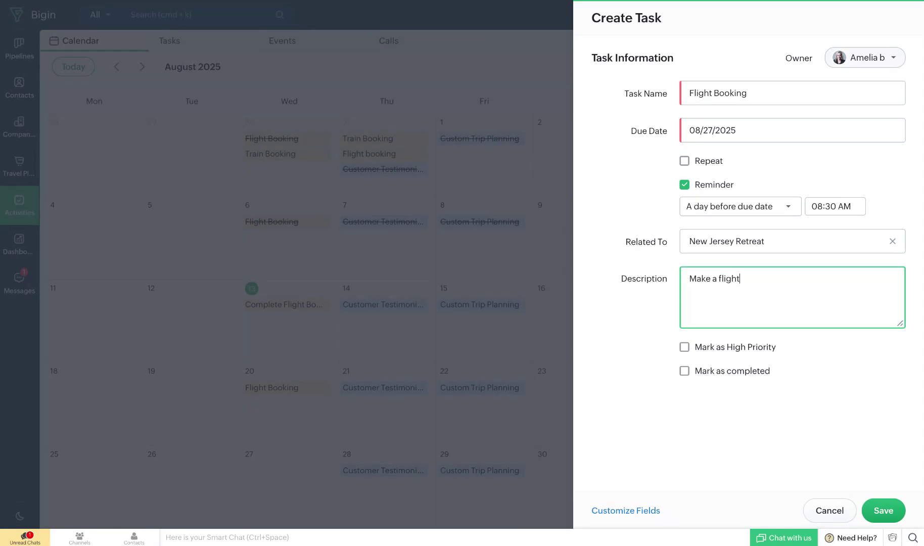
type(" booking for 4")
Step: Customize the task fields by creating and saving a non-mandatory custom field labelled "Destination" with type Text and sub type Single Line
left_click(626, 516)
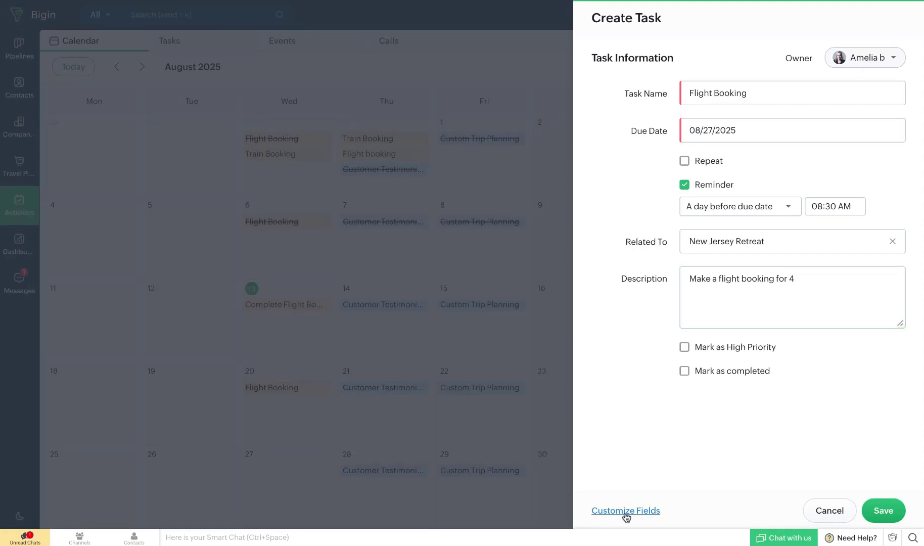
left_click(626, 511)
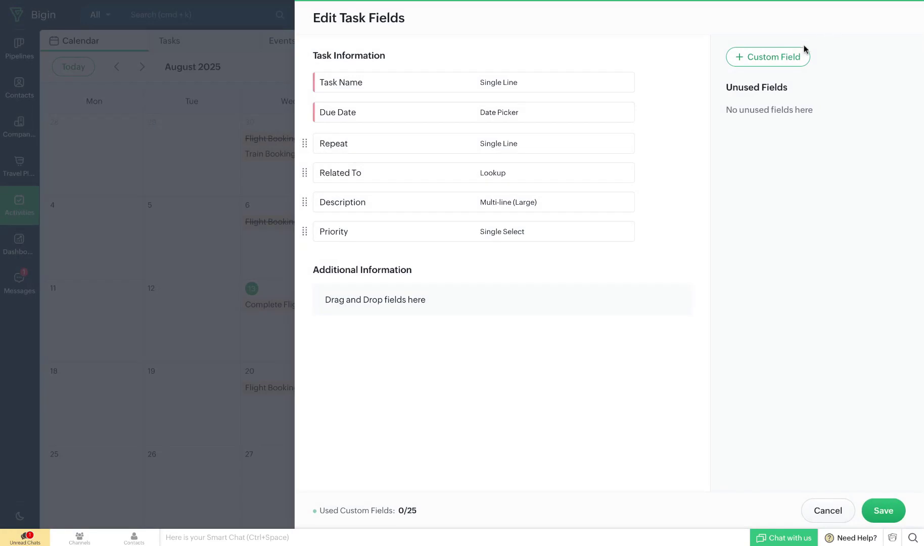
left_click(801, 57)
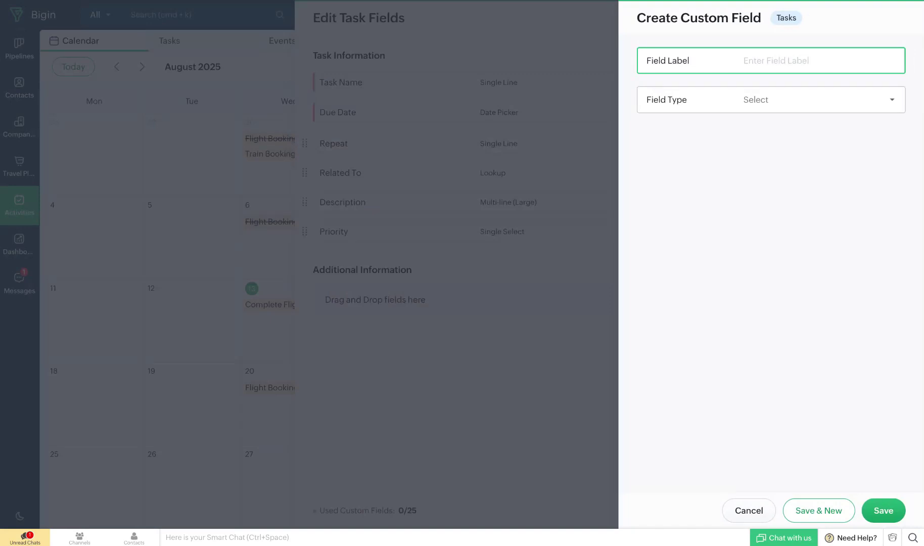
type("Destination")
left_click(822, 99)
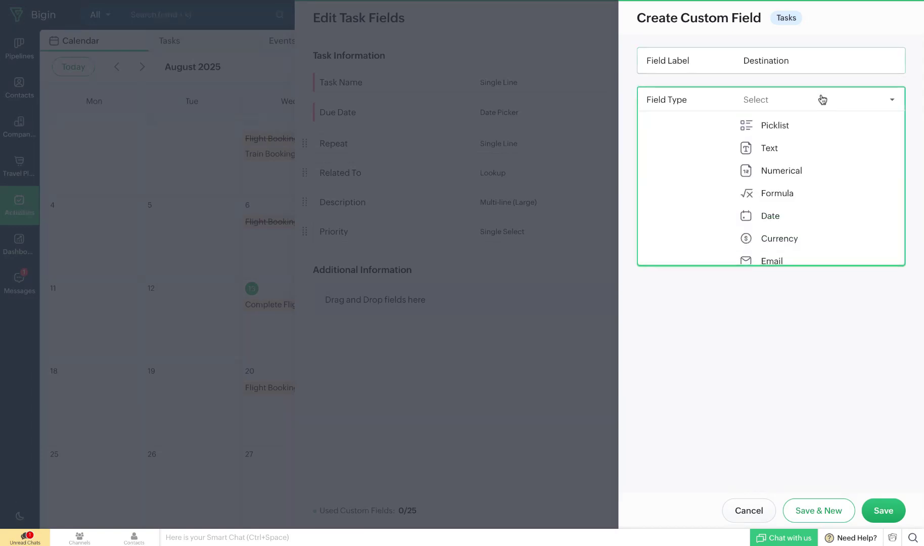
left_click(801, 147)
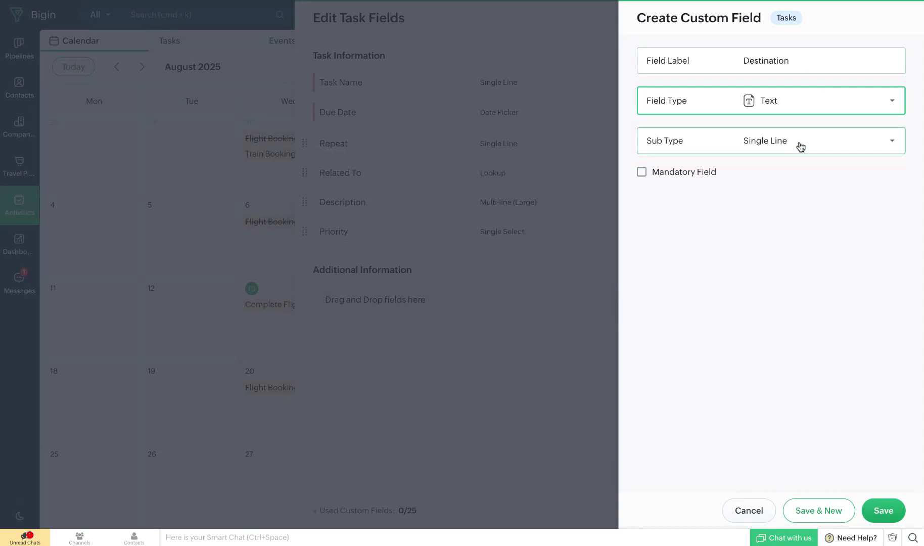
left_click(800, 146)
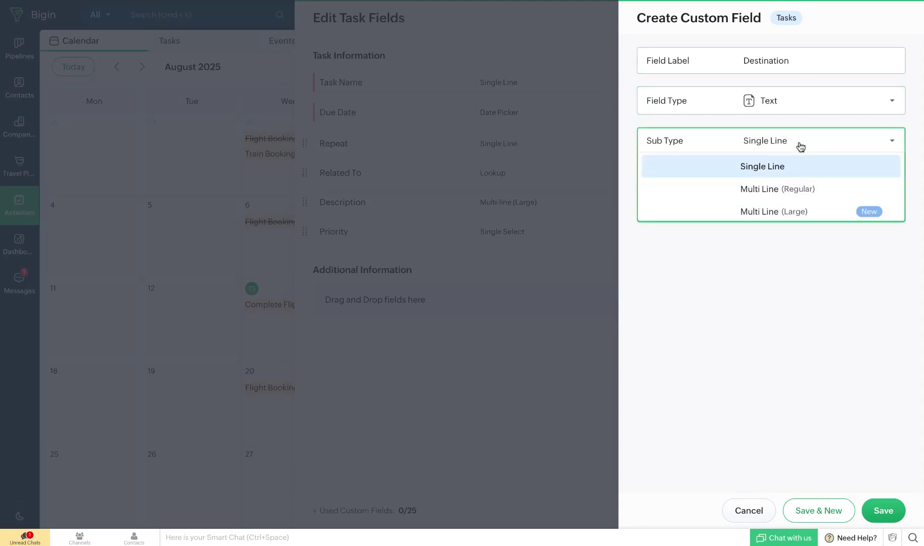
left_click(781, 173)
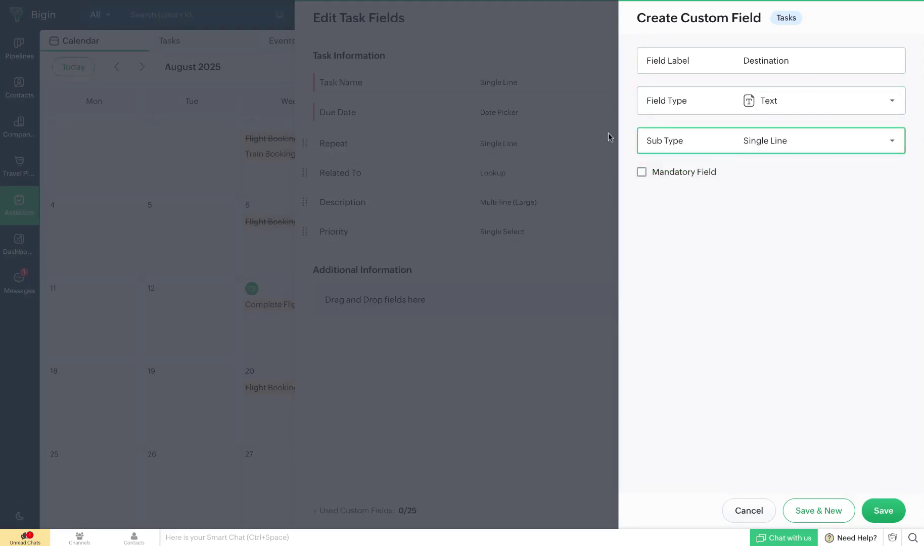
left_click(643, 172)
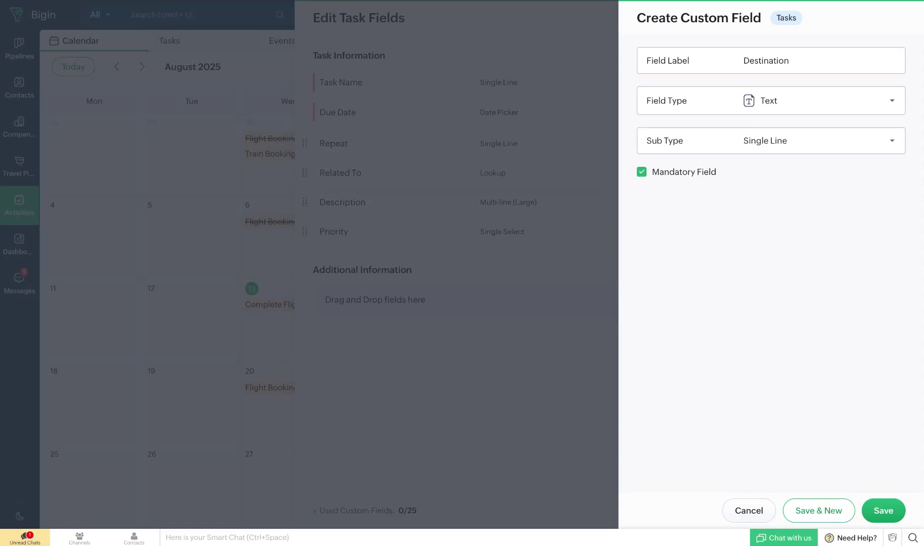
left_click(642, 172)
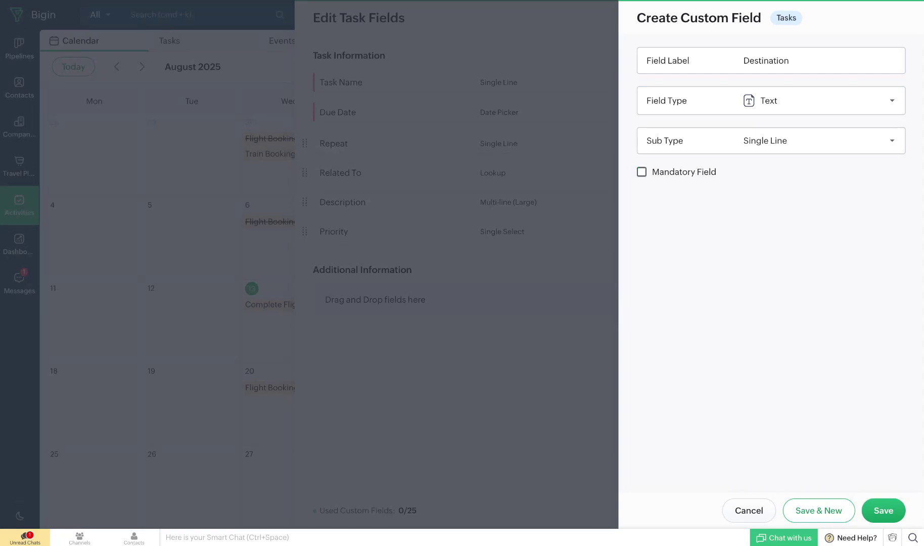
left_click(886, 511)
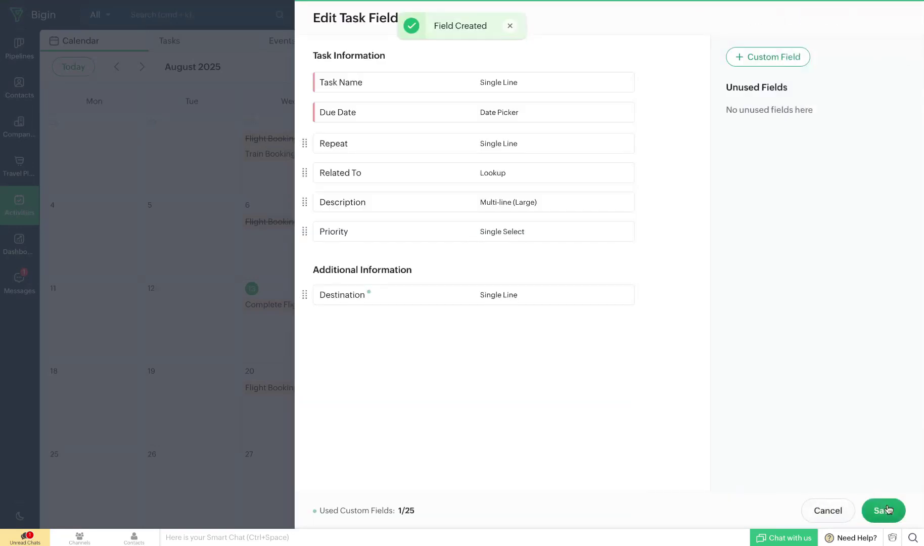
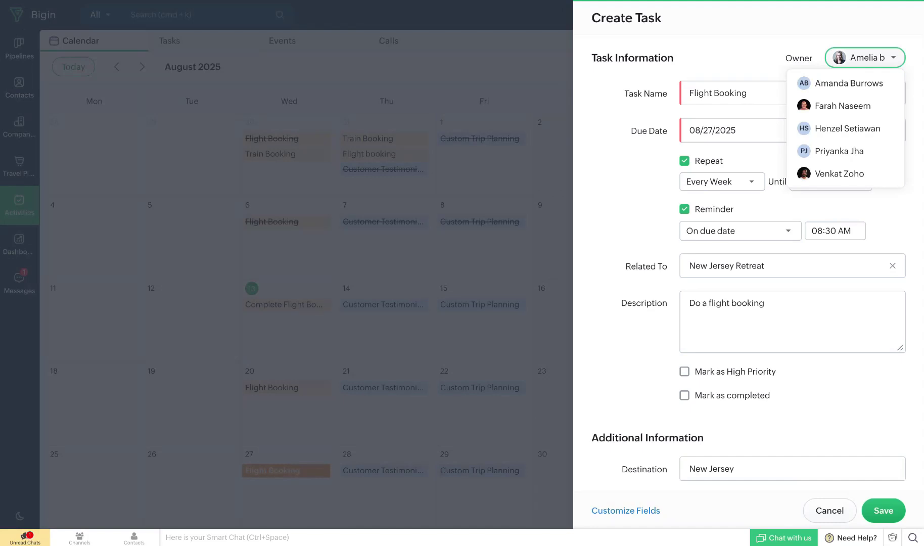
Step: Assign the Flight Booking task to the third user in the owner list and save the task
left_click(870, 128)
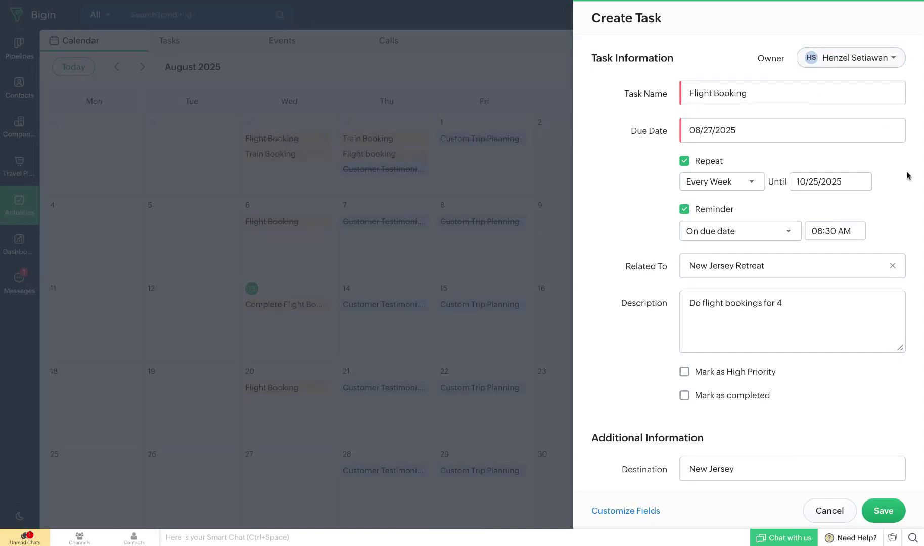
left_click(890, 510)
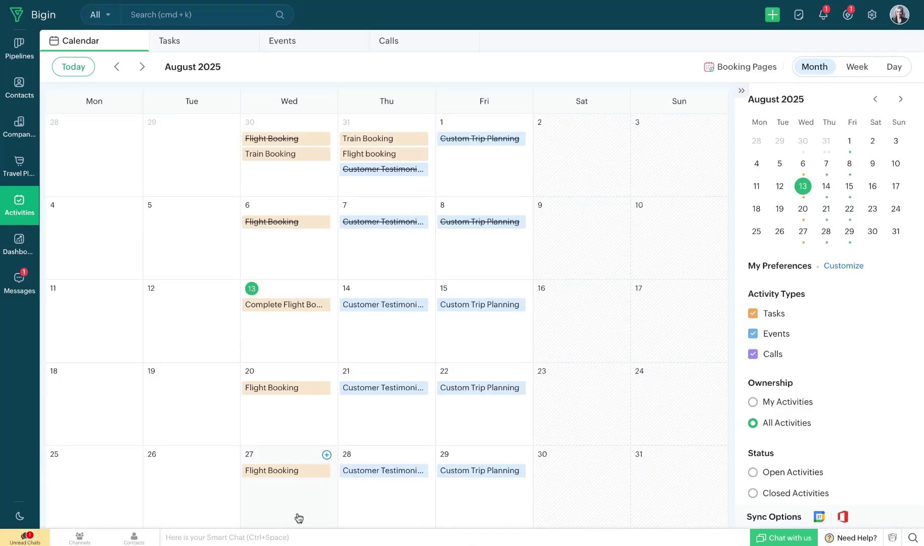
Step: Open the details of the August 27 Flight Booking task and tag it with the existing domestic booking tag
mouse_move(296, 473)
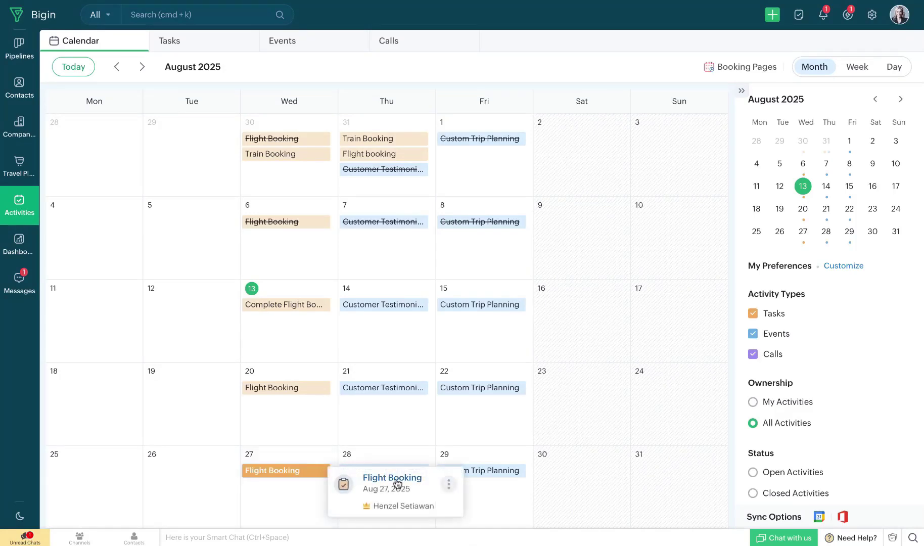
left_click(449, 486)
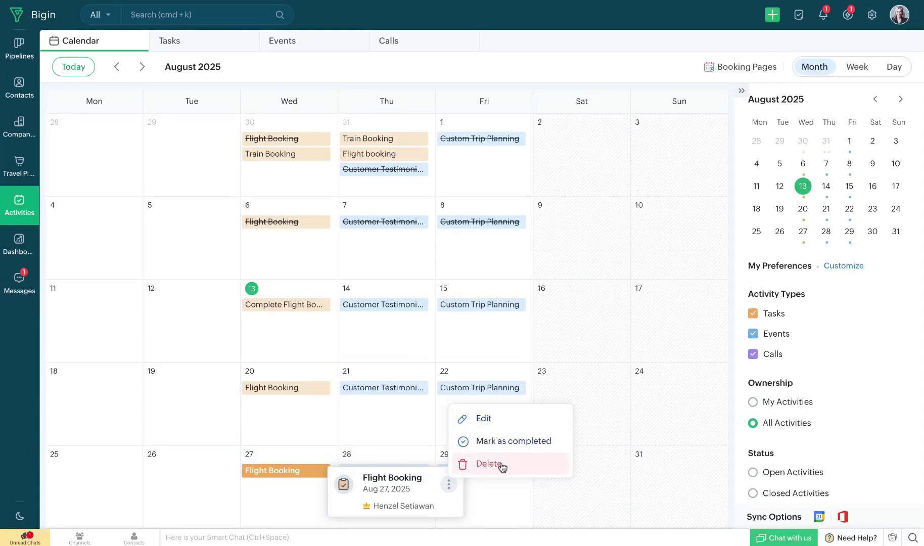
left_click(296, 476)
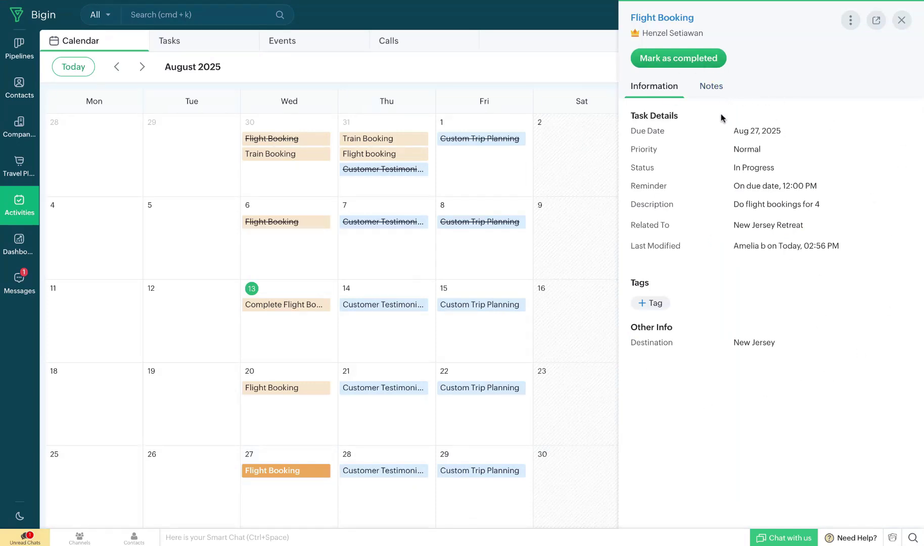
left_click(667, 308)
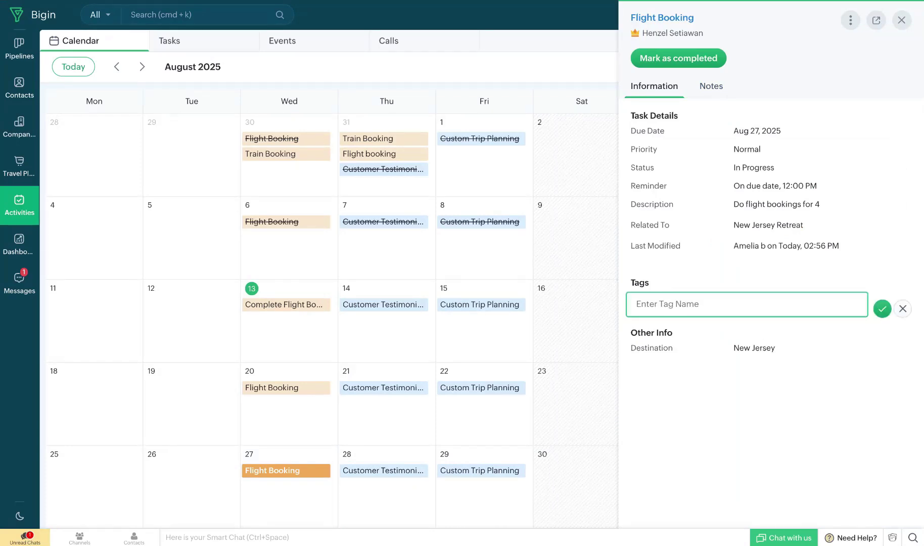
left_click(686, 357)
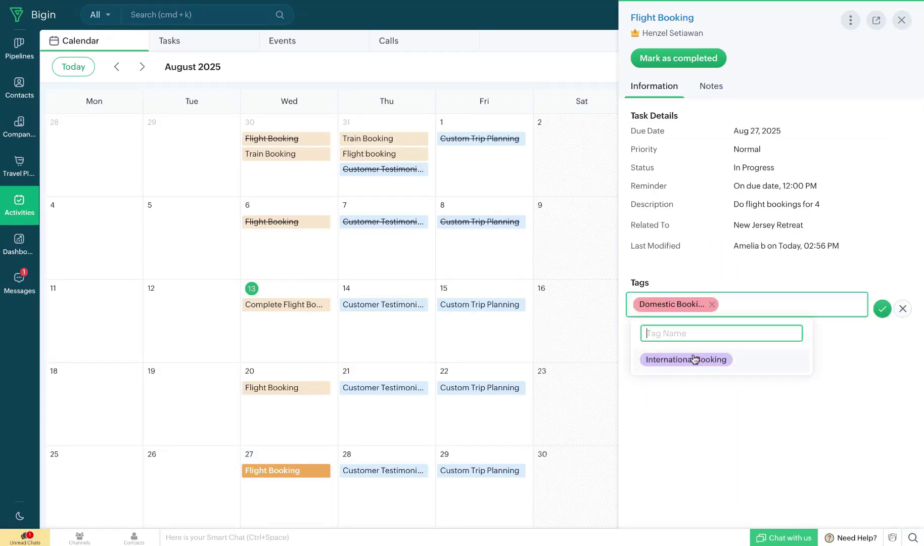
left_click(882, 309)
Step: Add and save the note "Do booking" on the Flight Booking task
left_click(714, 99)
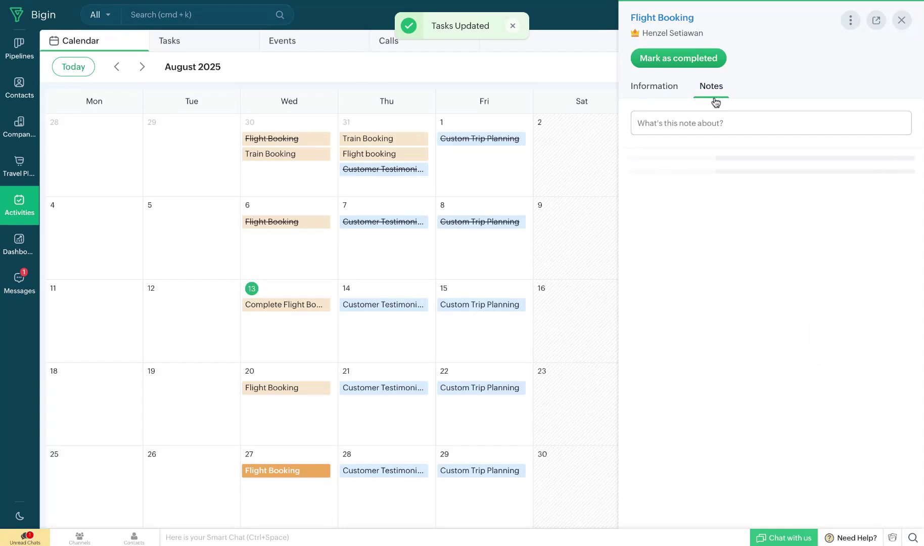
left_click(710, 126)
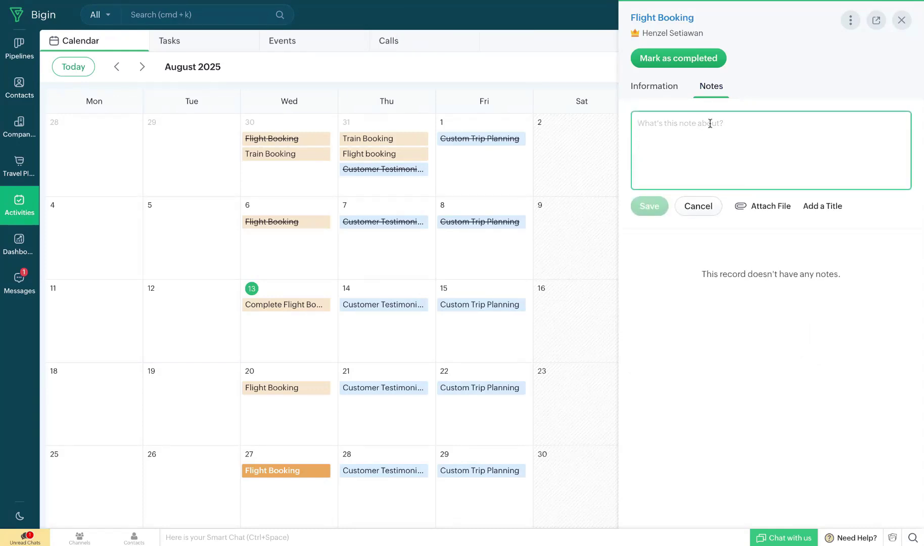
type("Do boo")
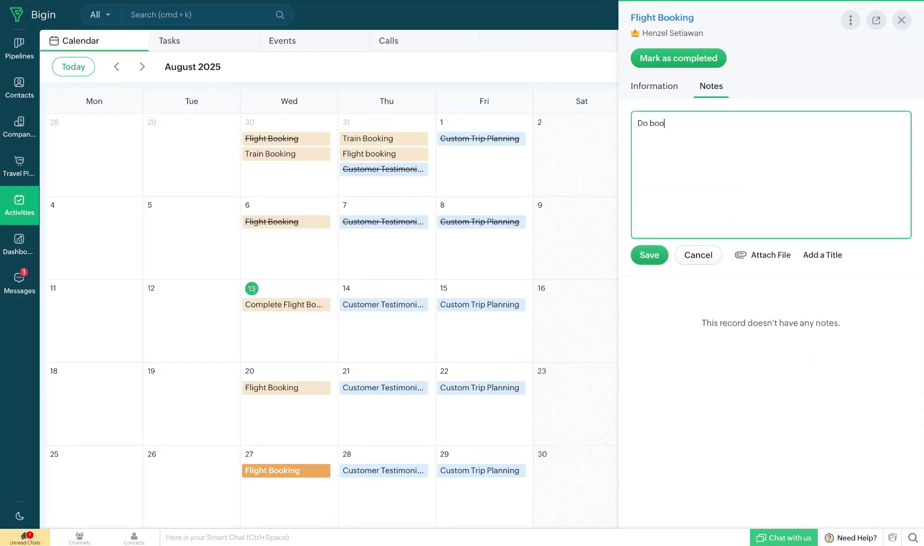
type("king")
left_click(658, 259)
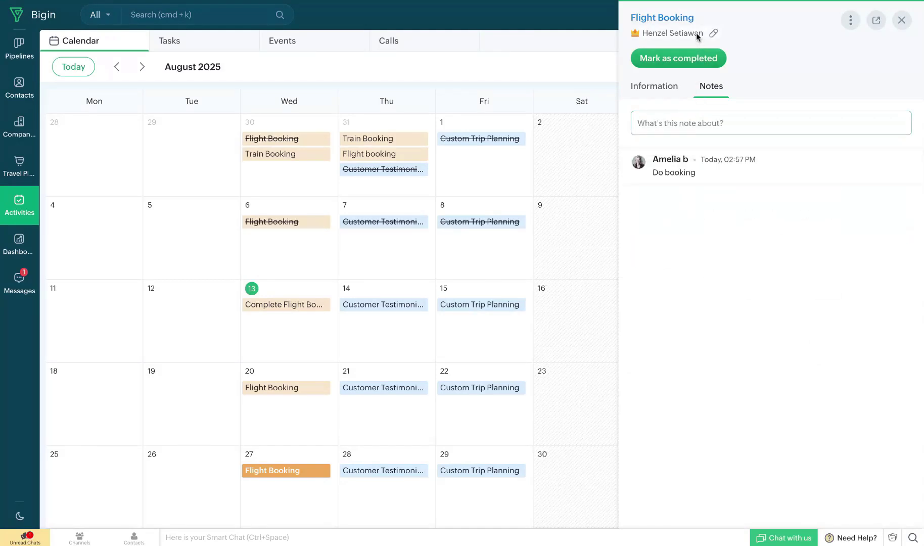
Step: Change the task's owner to the second user in the list without email notification, save, and close the task details
left_click(713, 34)
left_click(780, 77)
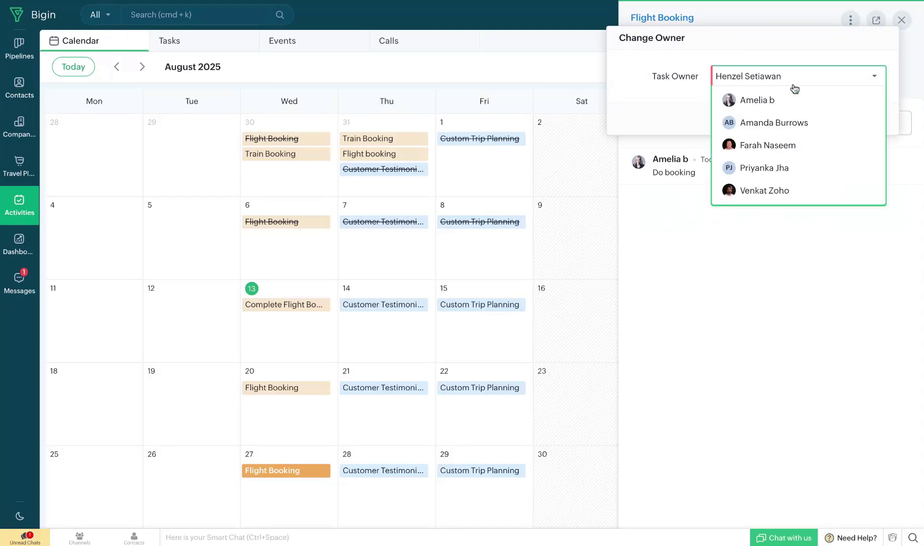
left_click(802, 120)
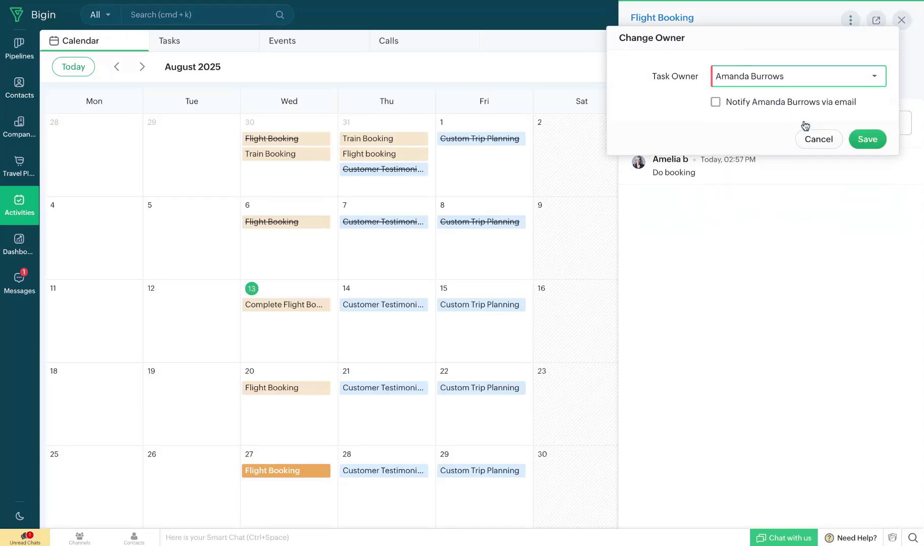
left_click(871, 140)
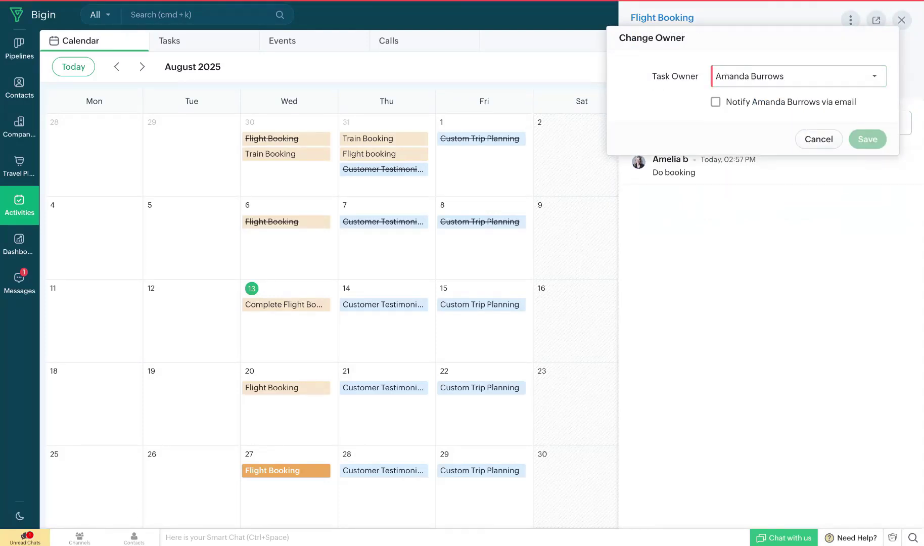
left_click(902, 20)
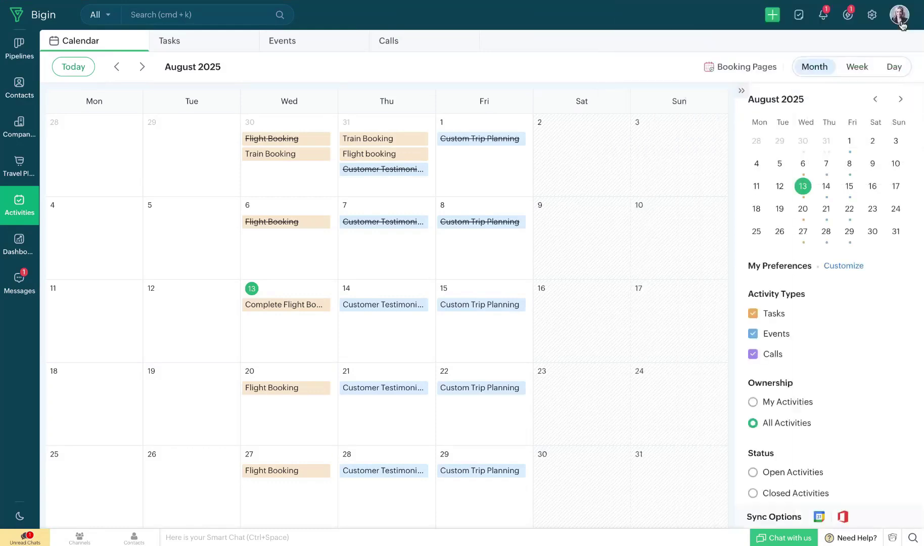
Step: Open the full task list and examine its options for creating a task and importing tasks, without adding any
left_click(205, 42)
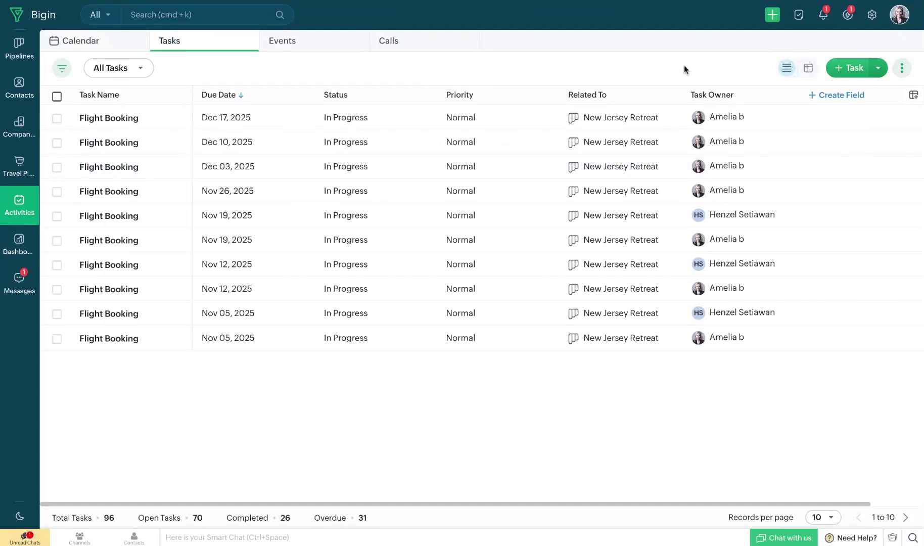
left_click(853, 76)
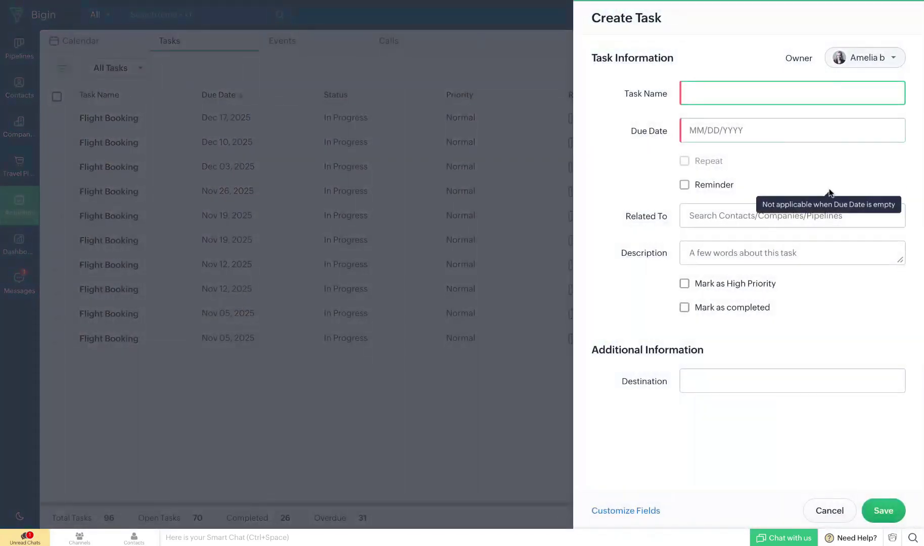
left_click(830, 511)
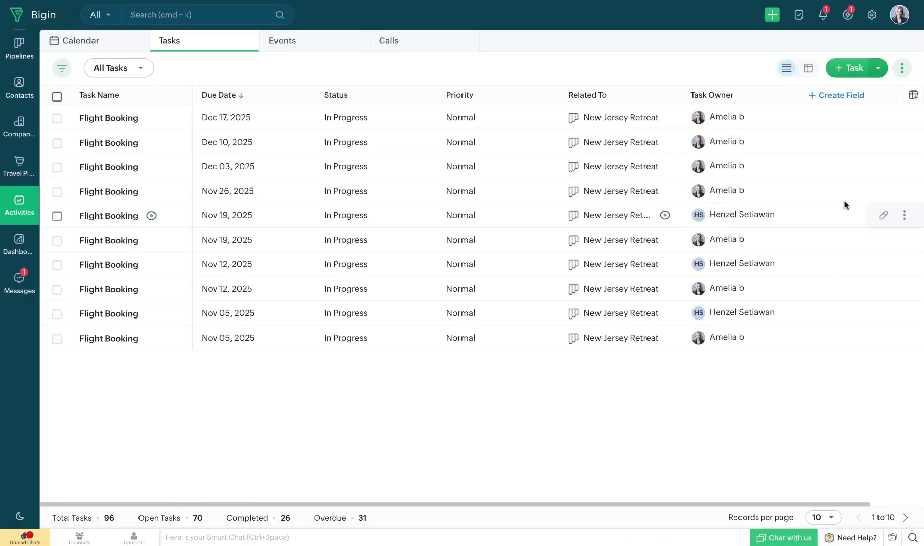
left_click(880, 71)
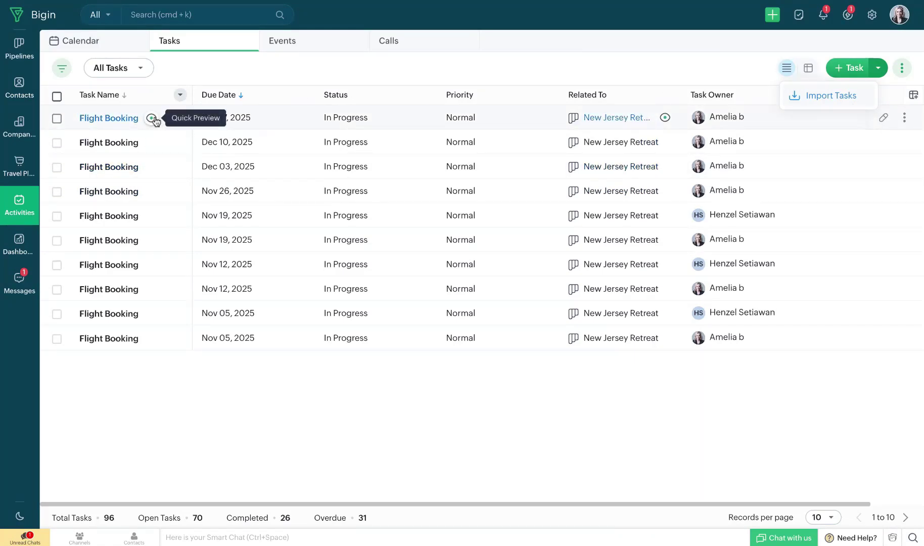
Step: Preview the Dec 17 Flight Booking task, and open the full details of the Dec 10 one to review it beside the other tasks
left_click(152, 119)
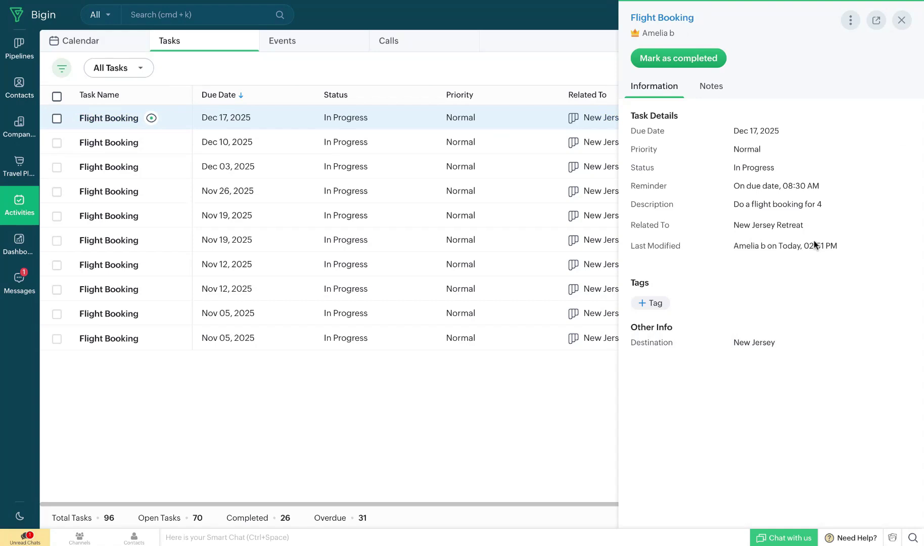
left_click(115, 146)
left_click(116, 143)
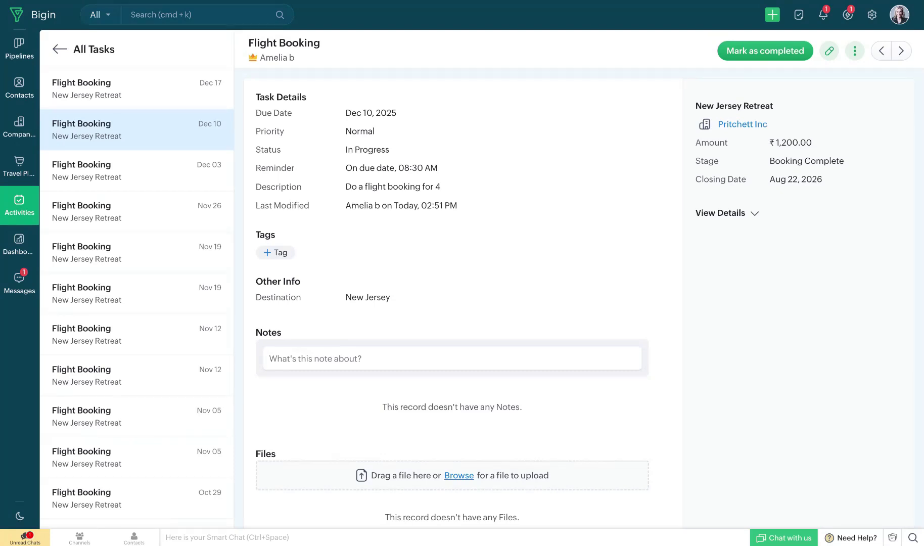
scroll(113, 373, "down", 5)
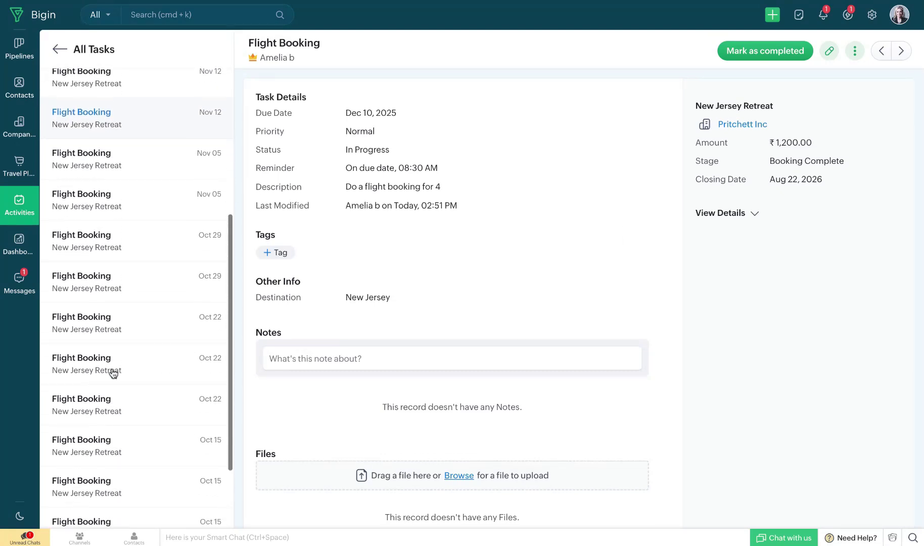
scroll(113, 373, "down", 2)
scroll(113, 373, "up", 10)
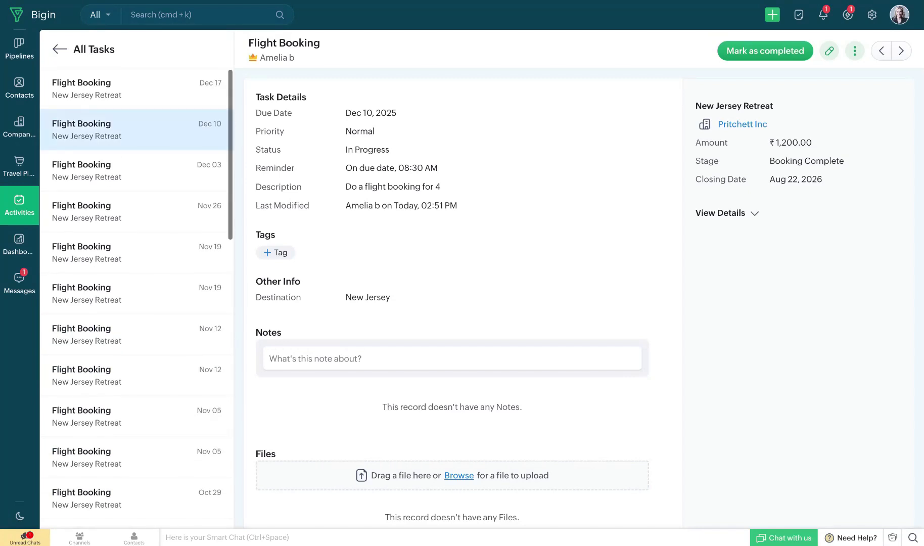
scroll(136, 298, "down", 10)
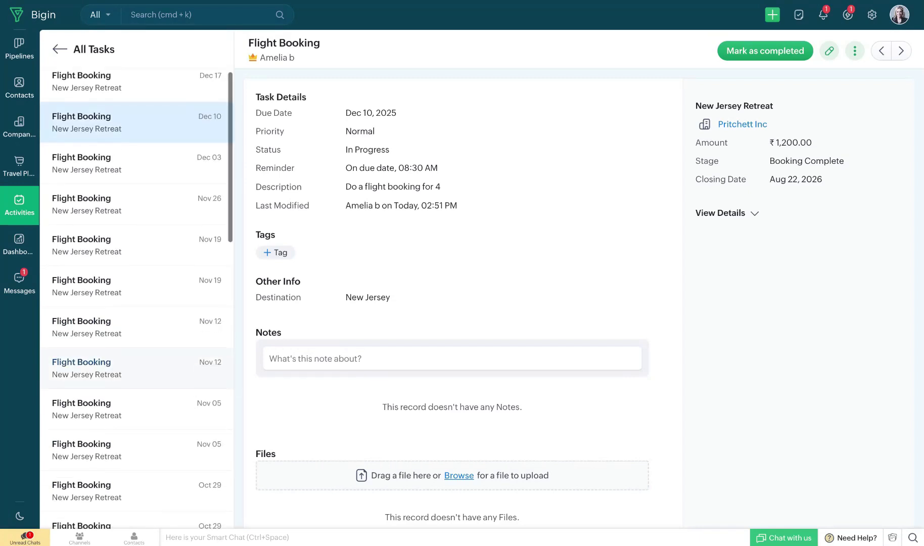
Step: Return to the task list and switch it to the Overdue Tasks view
left_click(60, 50)
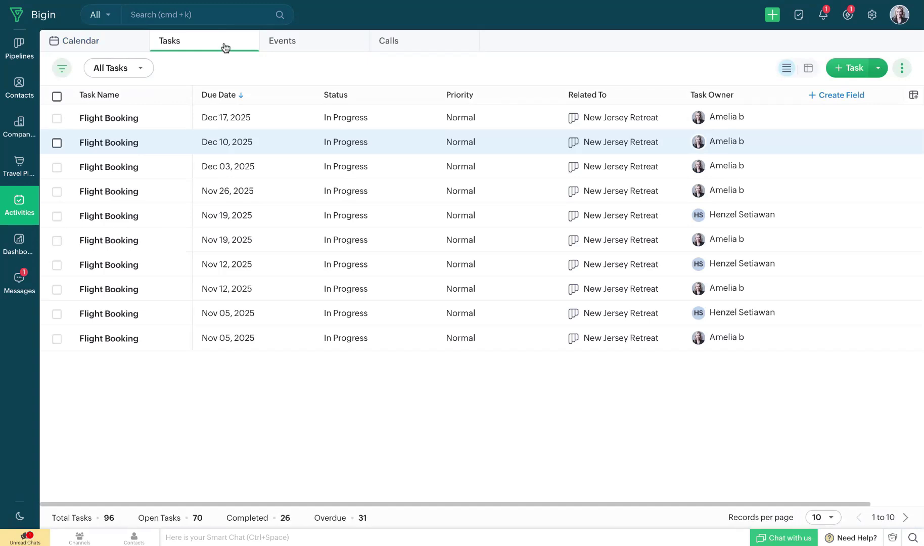
left_click(140, 68)
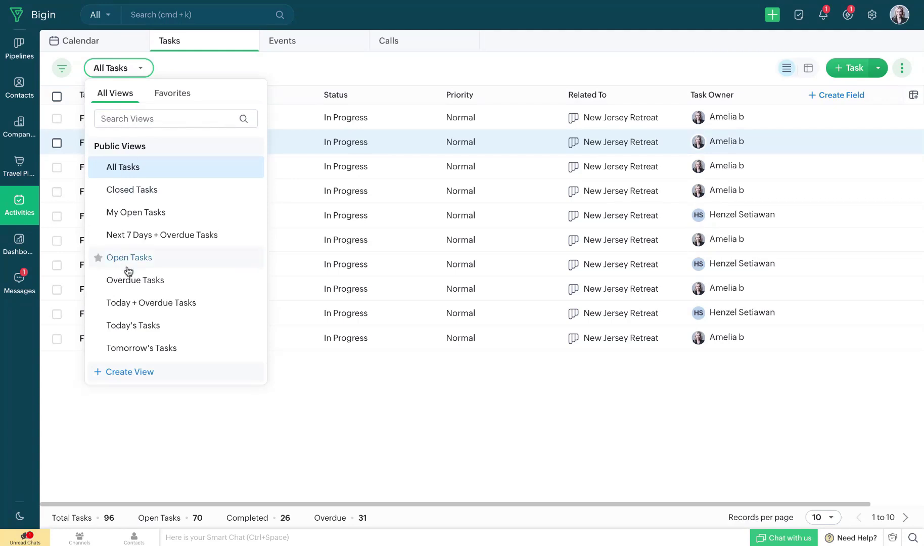
left_click(161, 281)
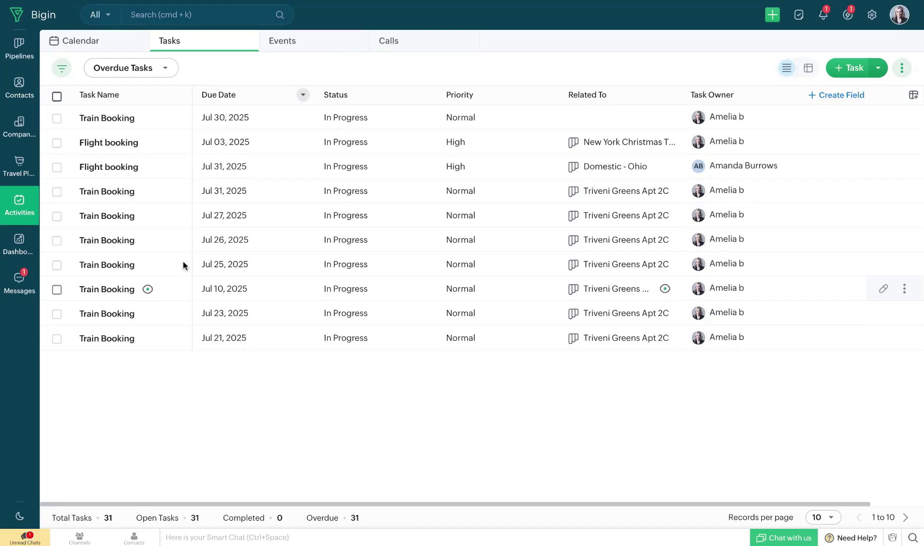
Step: From the New York Christmas Trip pipeline record's activities, create and save a task named "Hotel Booking" with due date 08/15/2025
left_click(21, 47)
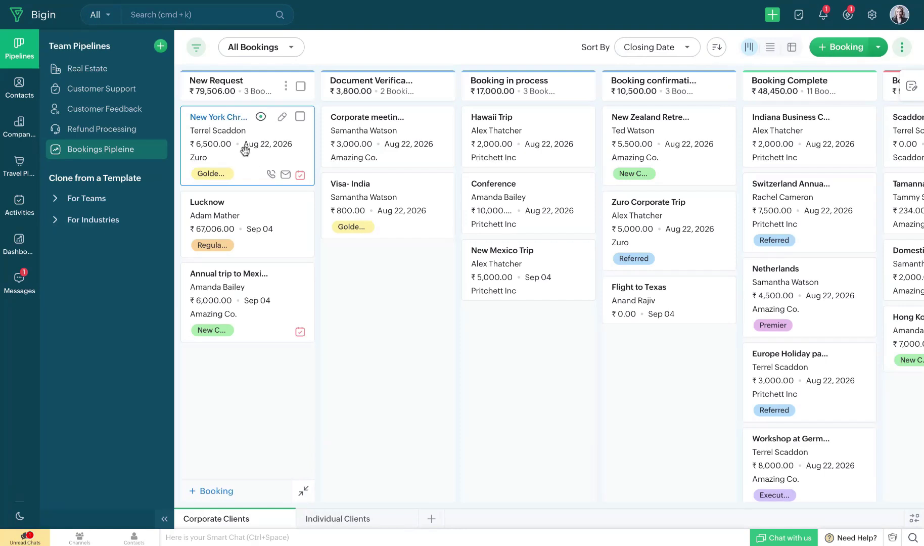
left_click(218, 117)
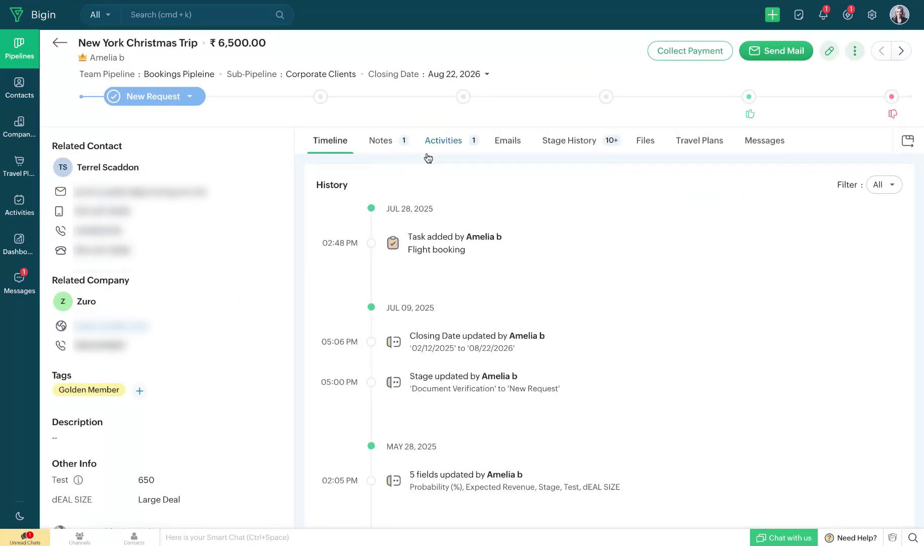
left_click(443, 143)
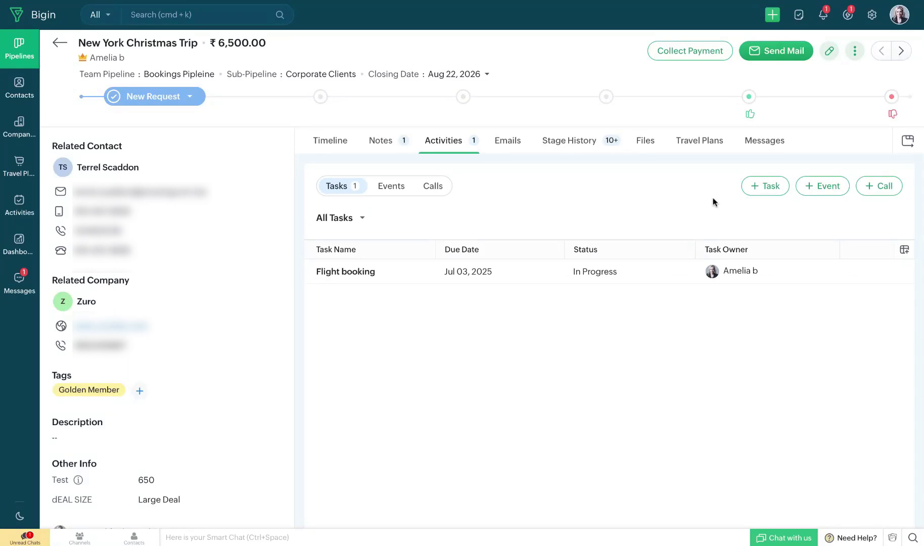
left_click(761, 193)
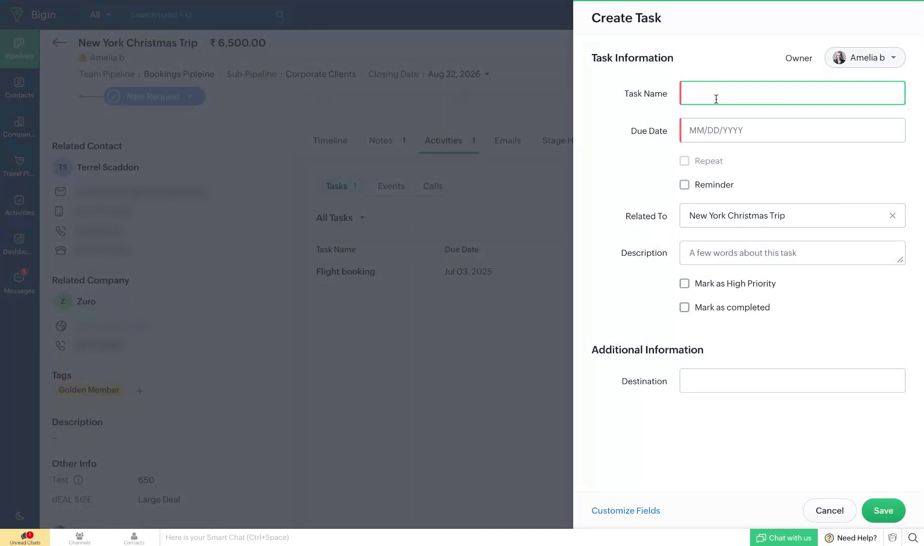
type("Hotel Booking")
left_click(730, 138)
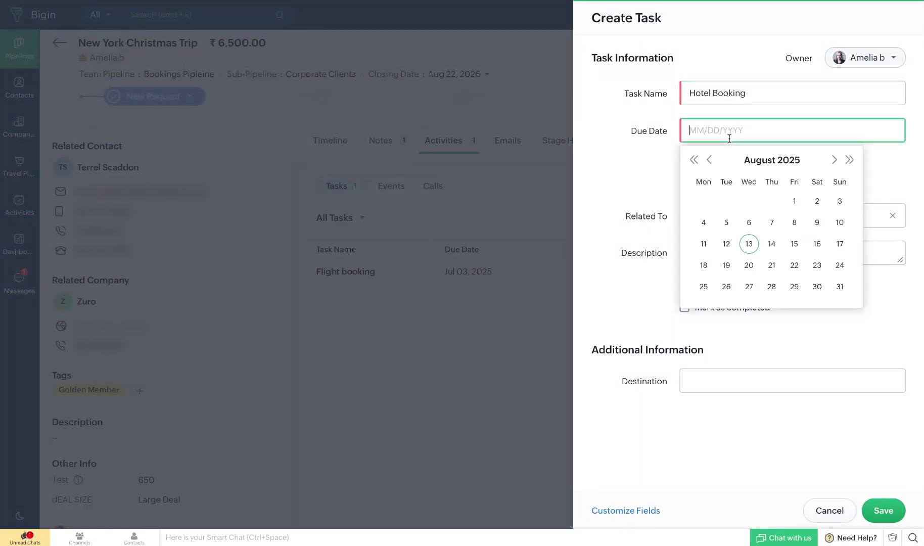
left_click(794, 245)
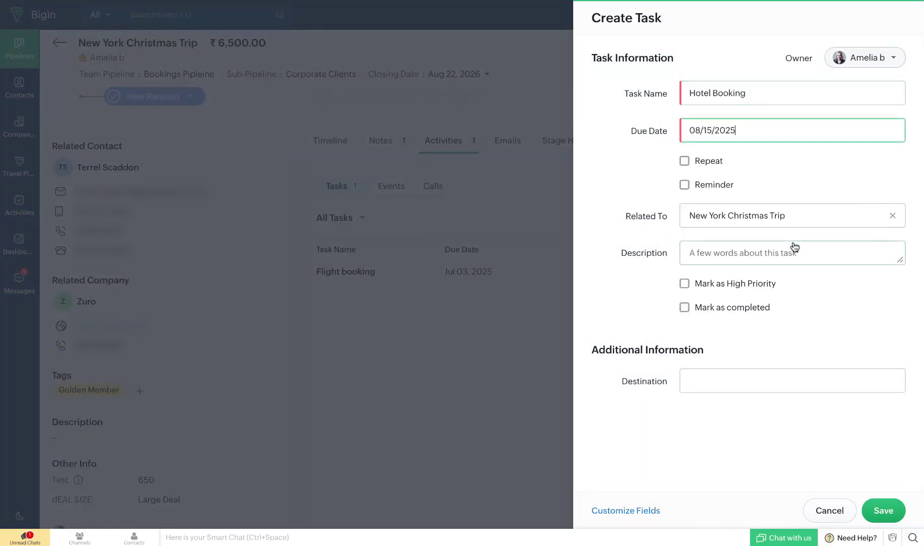
left_click(890, 511)
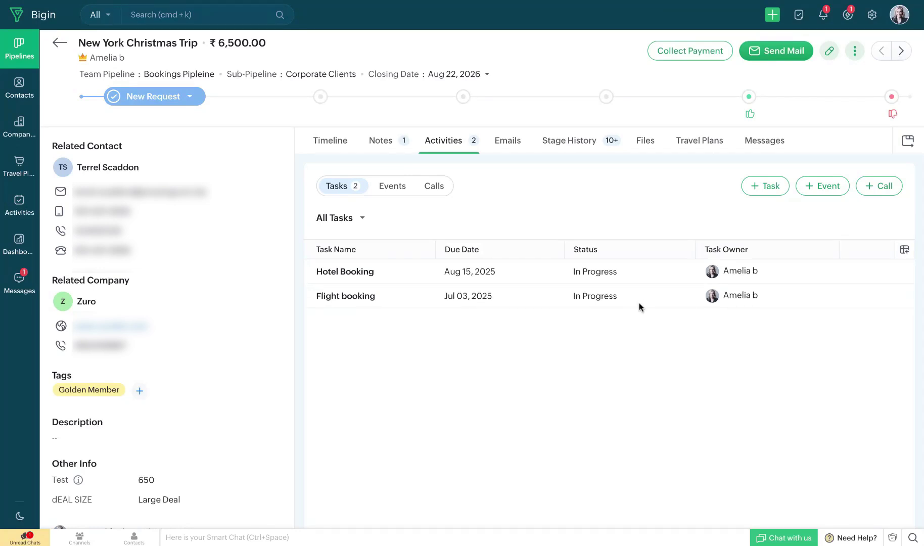
Step: In the automation settings, start a new workflow named "Flight Booking" for the Bookings Pipleine module, leaving its description blank
left_click(872, 17)
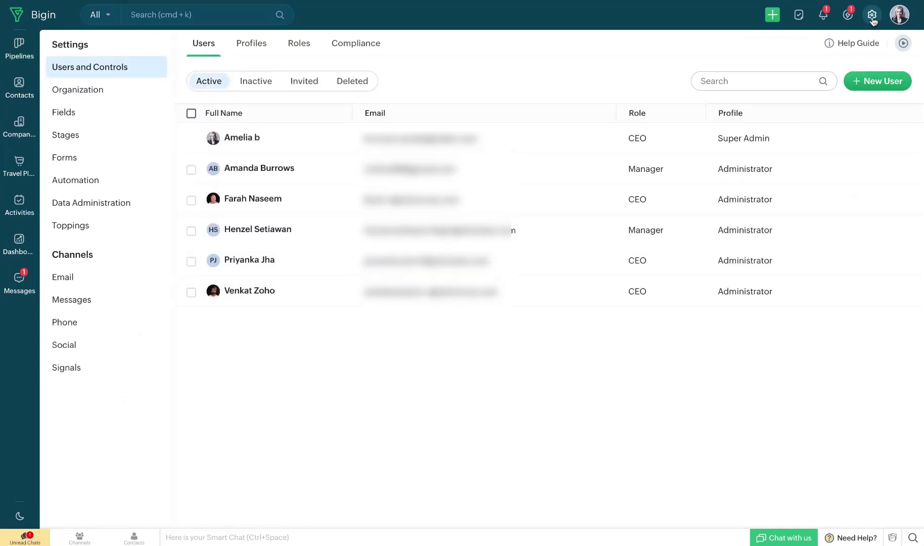
left_click(120, 178)
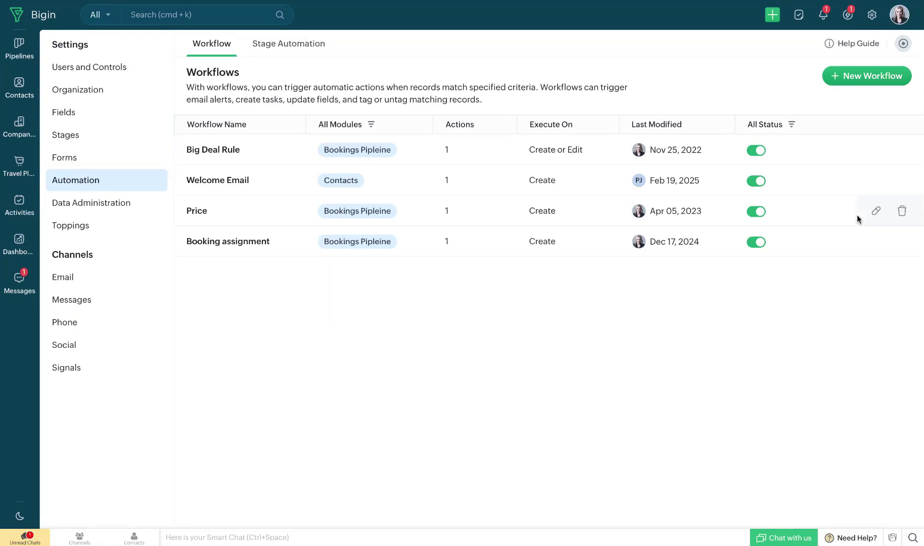
left_click(875, 80)
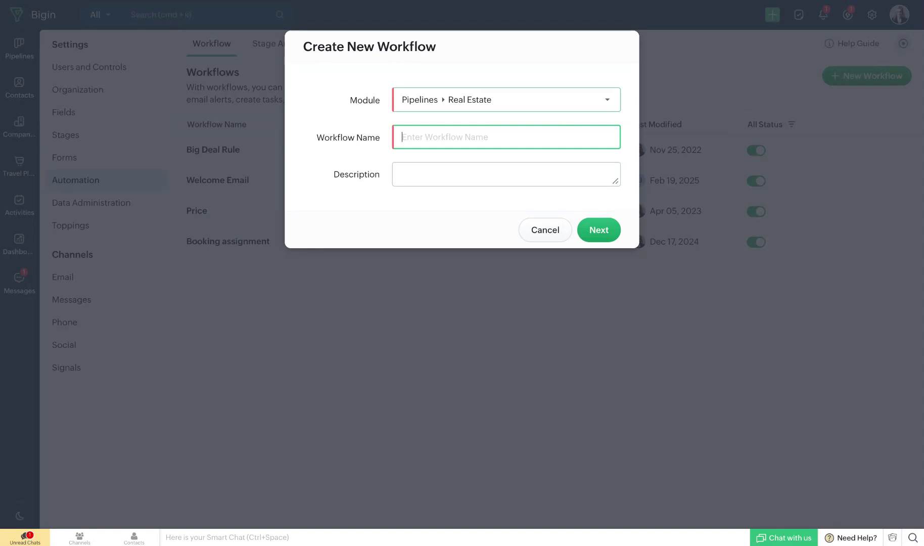
left_click(586, 101)
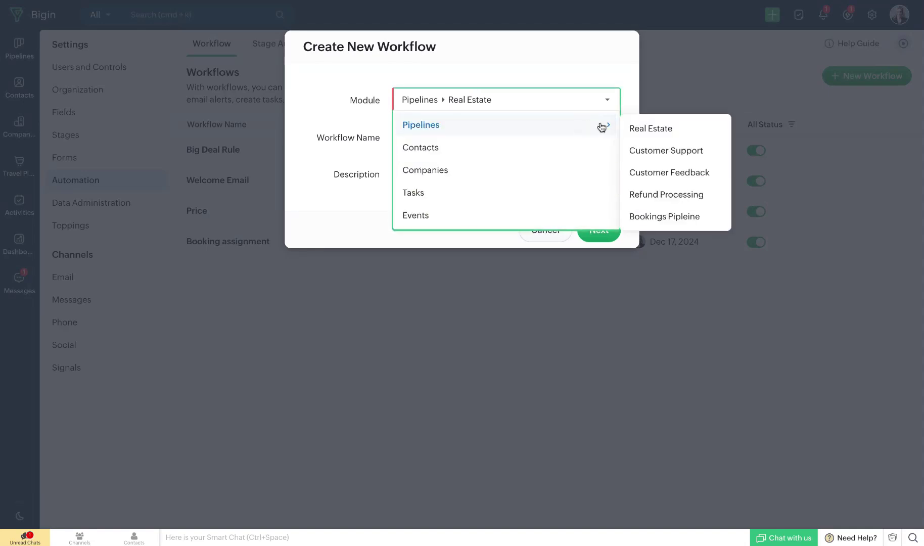
left_click(657, 217)
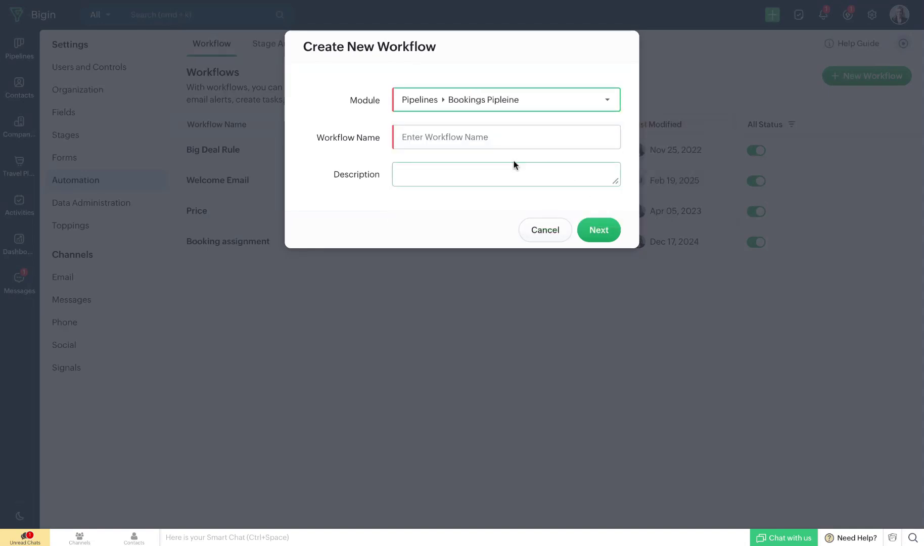
left_click(469, 136)
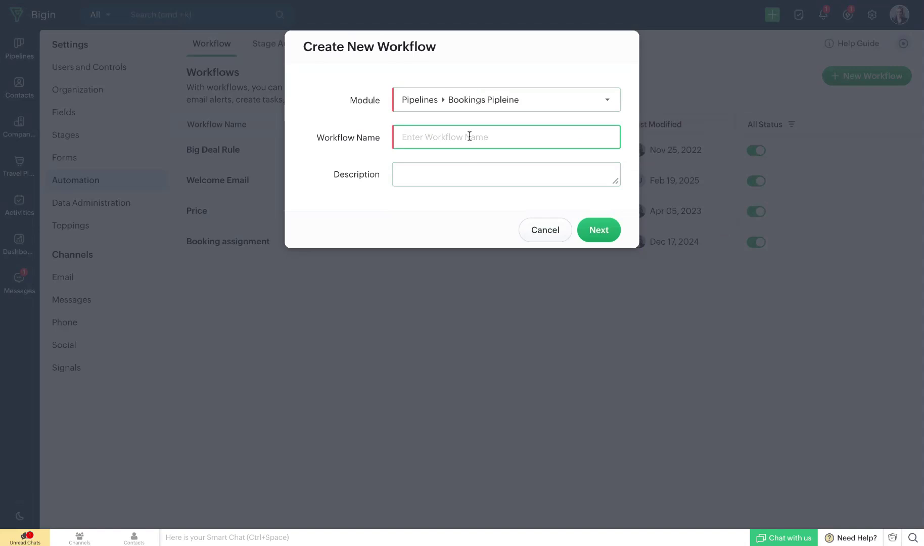
type("Flight Booking")
left_click(529, 168)
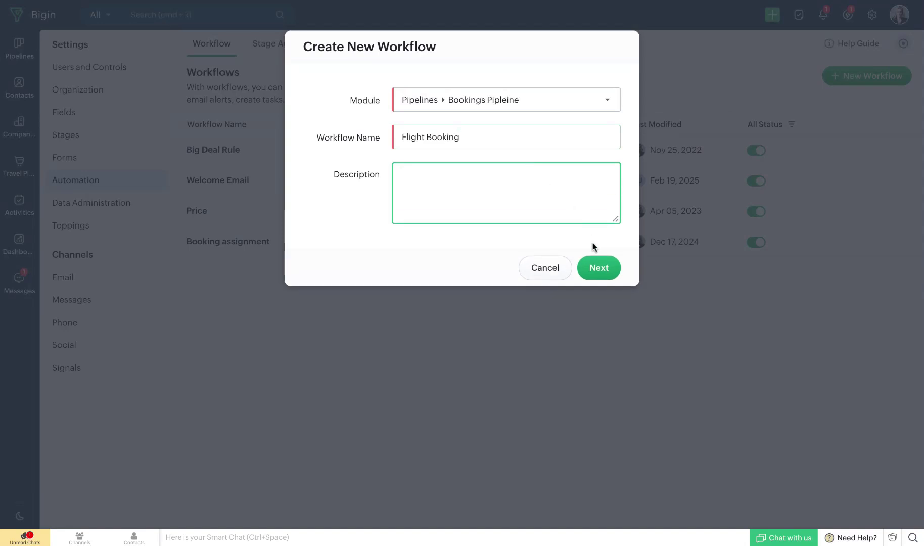
left_click(600, 267)
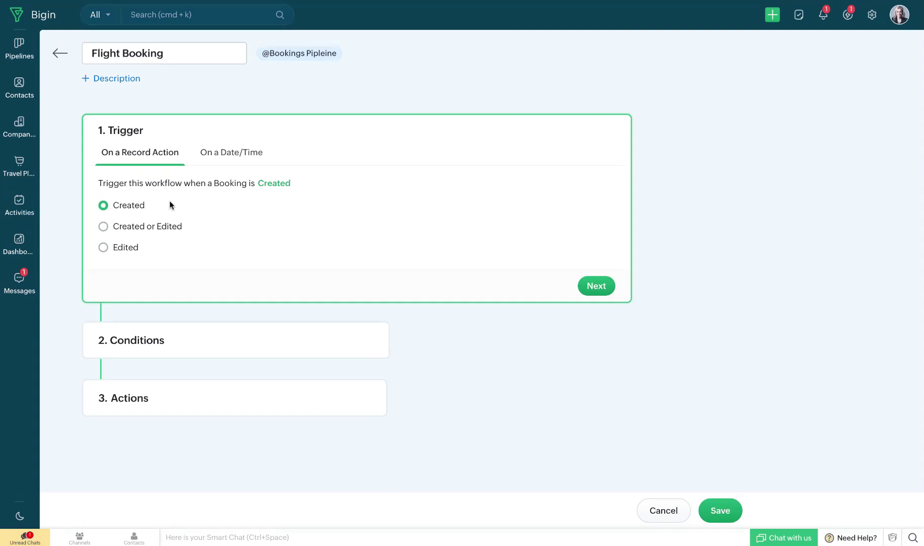
Step: Keep the workflow's trigger on booking creation and apply it to all bookings, without any conditions
left_click(597, 285)
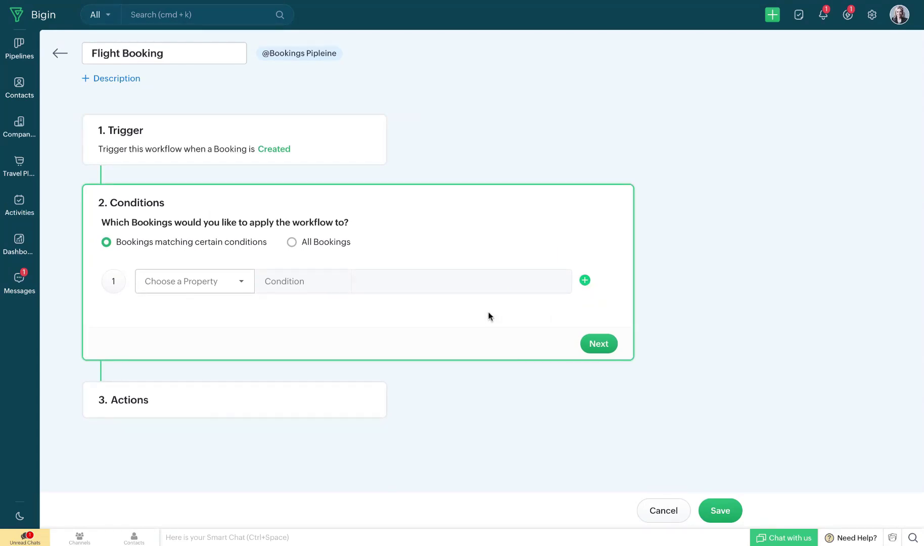
left_click(327, 245)
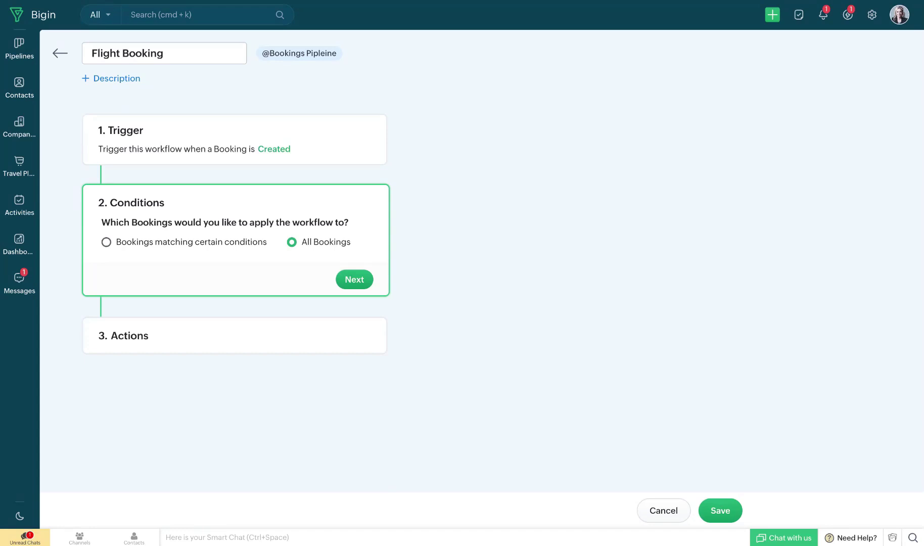
left_click(167, 242)
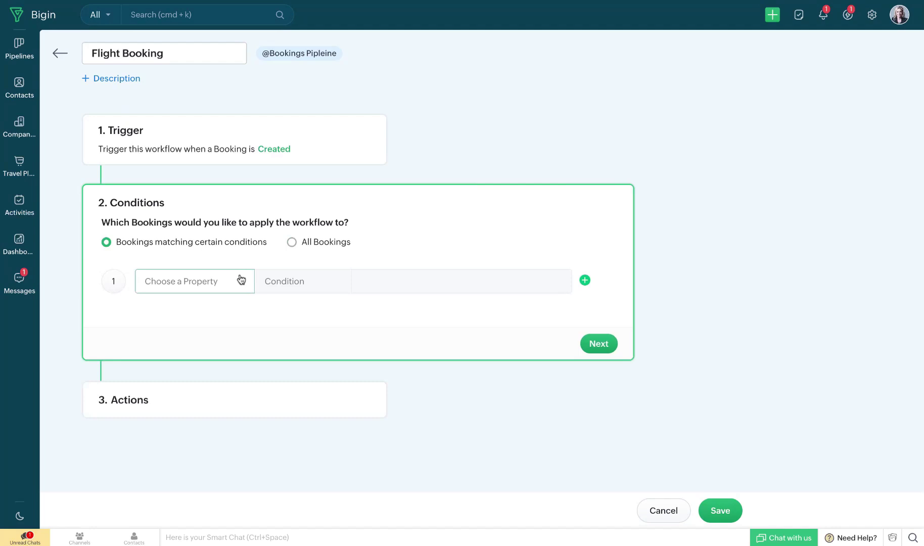
left_click(305, 243)
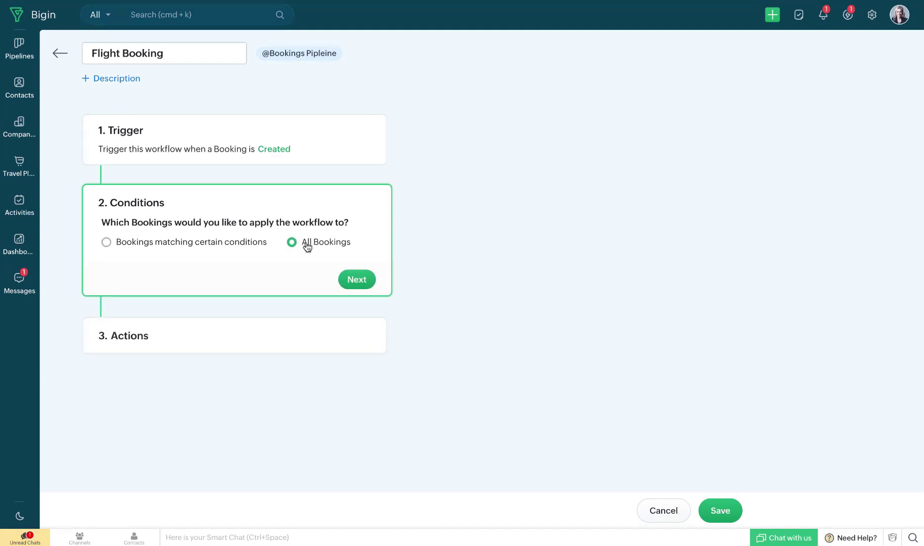
left_click(362, 286)
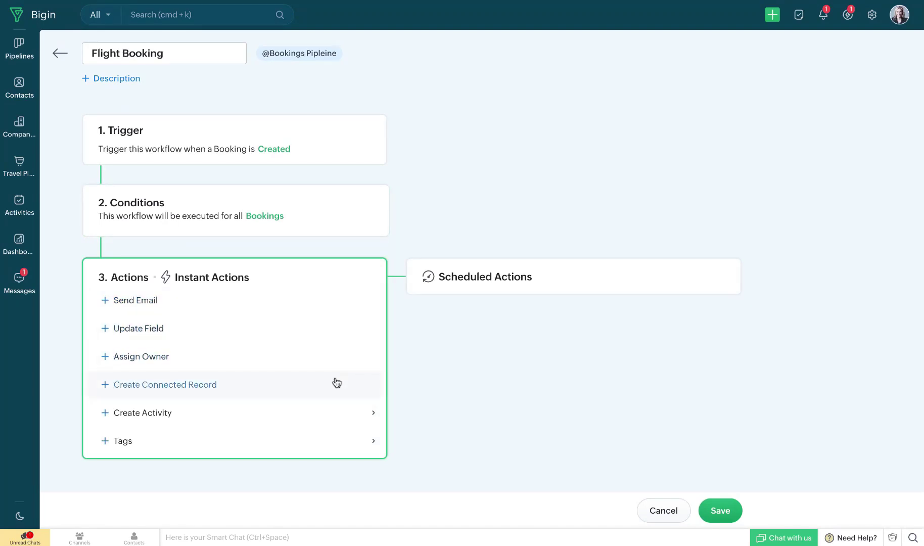
Step: Add an instant action that creates a task named "Flight booking for ${Bookings Pipleine.Booking Name}"
mouse_move(340, 414)
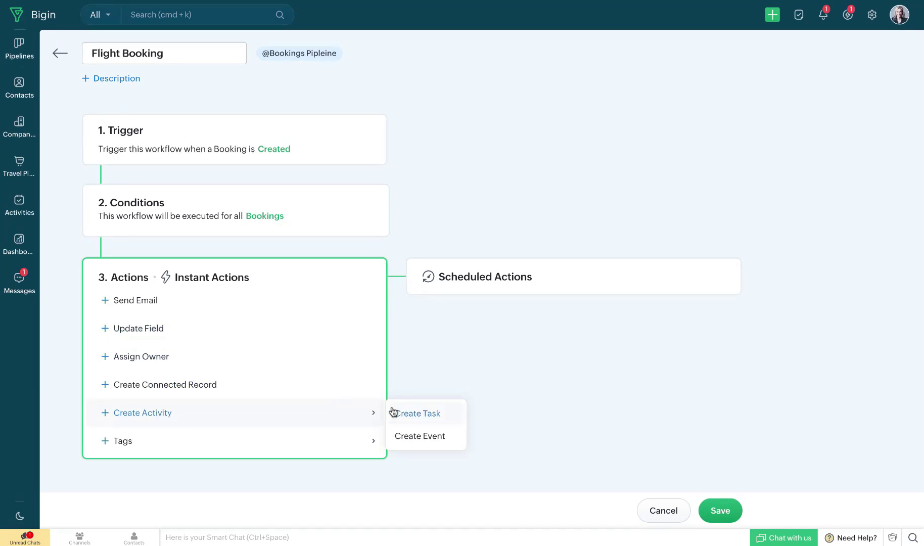
left_click(427, 413)
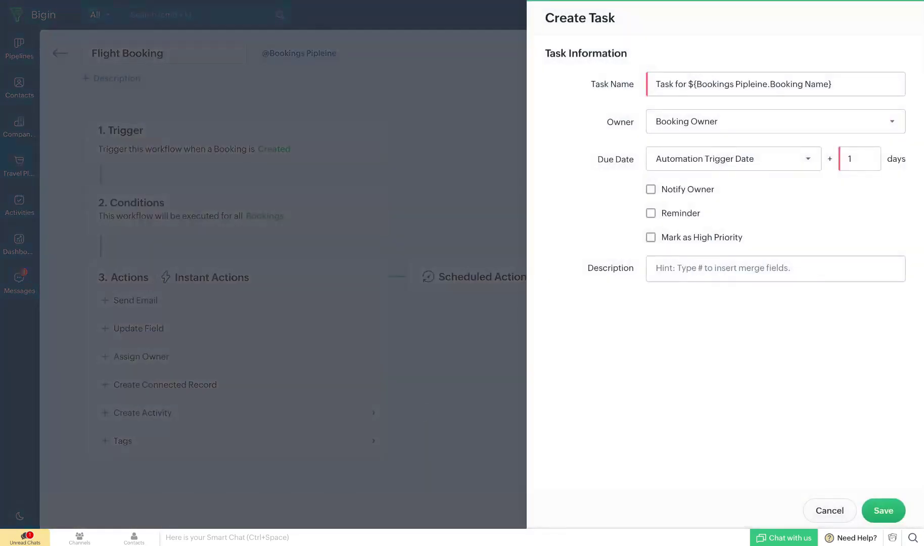
left_click(688, 84)
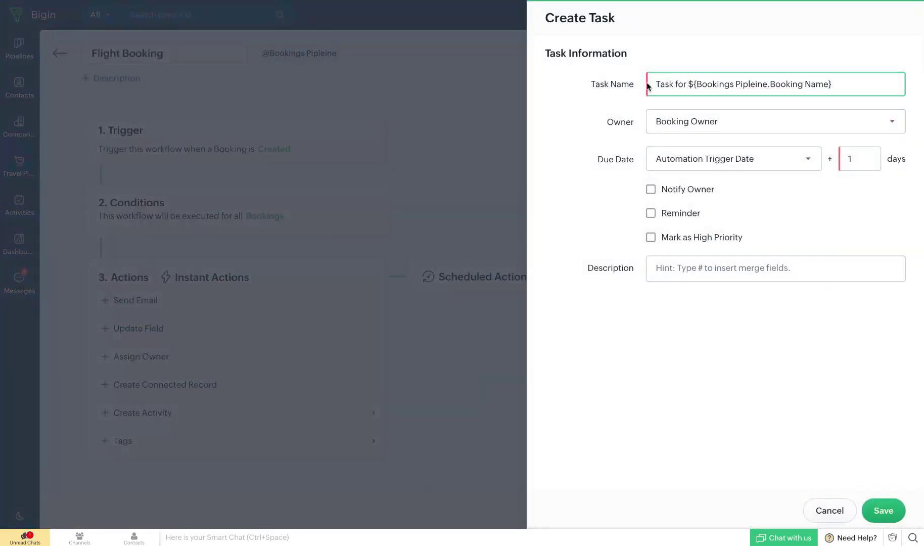
left_click(676, 84)
key("BackSpace")
key("BackSpace")
key("BackSpace")
key("BackSpace")
key("BackSpace")
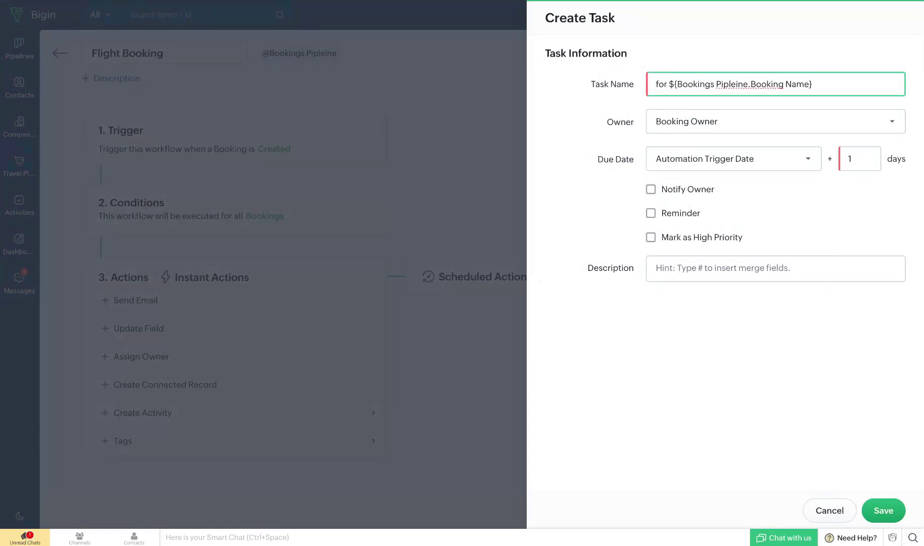
type("Flight bo")
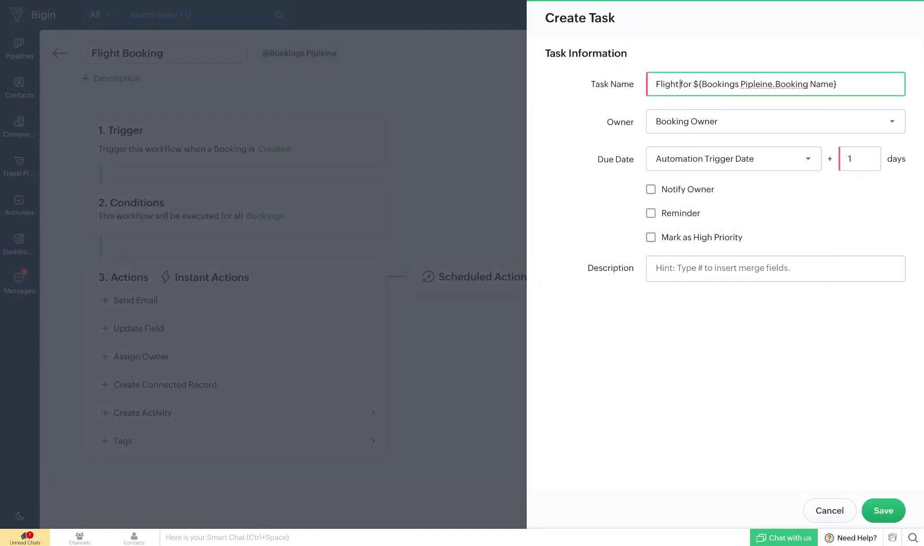
type("oking")
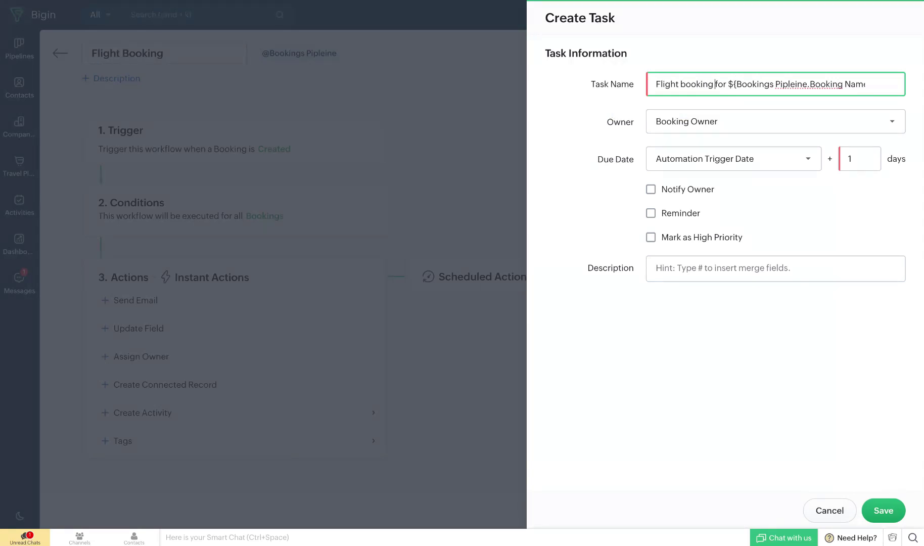
Step: Assign the workflow task to a manager colleague in place of the booking owner, keep the automation trigger date, and enable owner notification
left_click(735, 130)
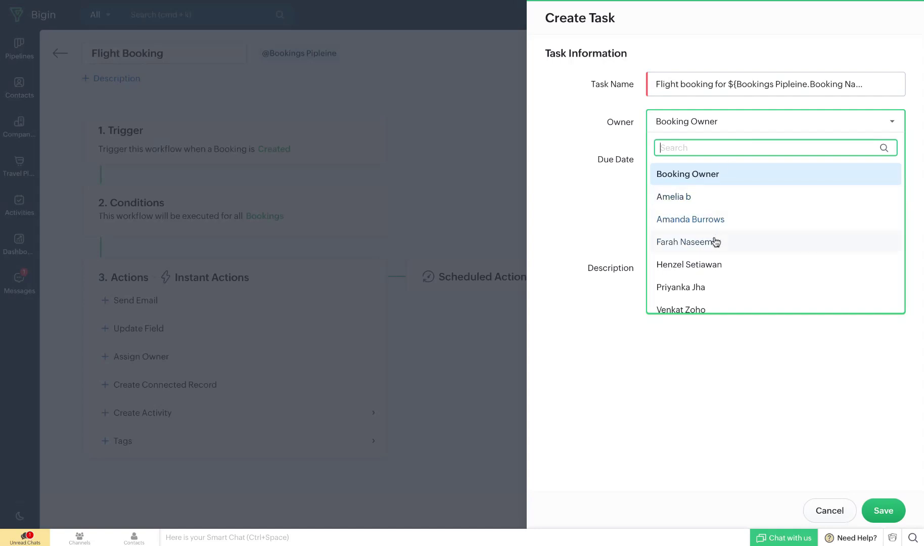
left_click(737, 221)
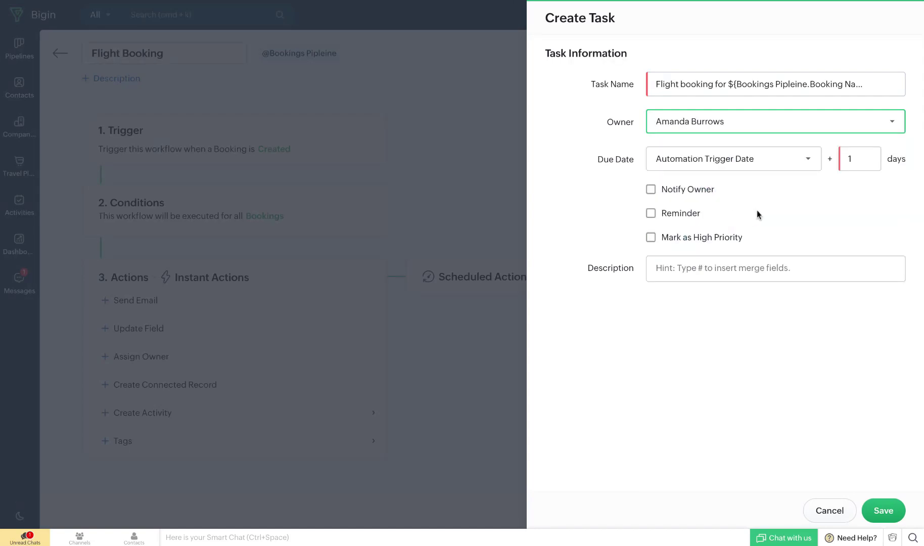
left_click(786, 168)
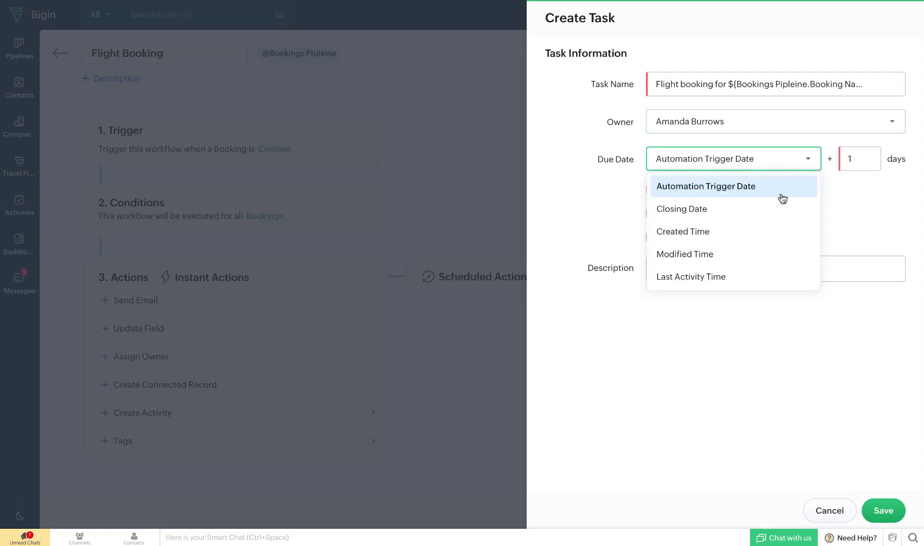
left_click(877, 196)
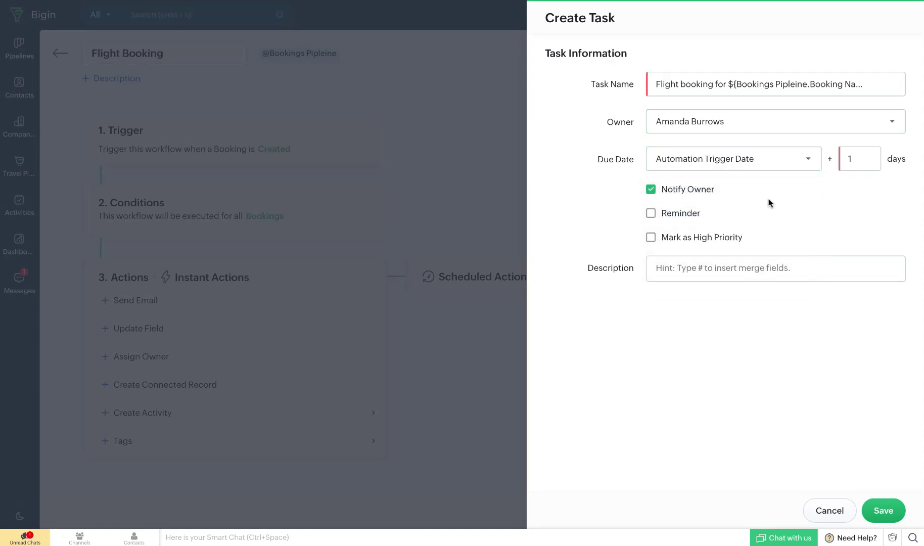
Step: Give the task an on-due-date reminder at 08:00 AM and high priority, and save both the task action and the workflow
left_click(699, 215)
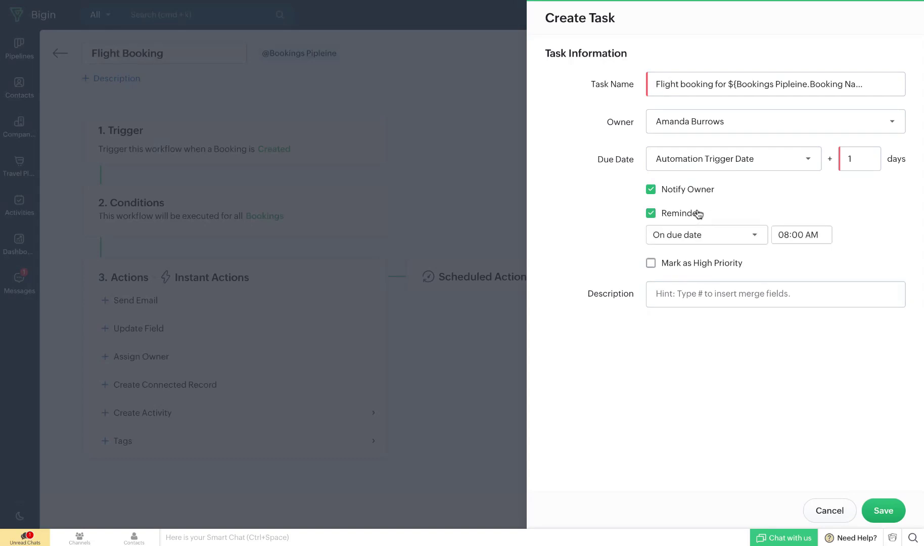
left_click(709, 264)
left_click(744, 302)
left_click(884, 511)
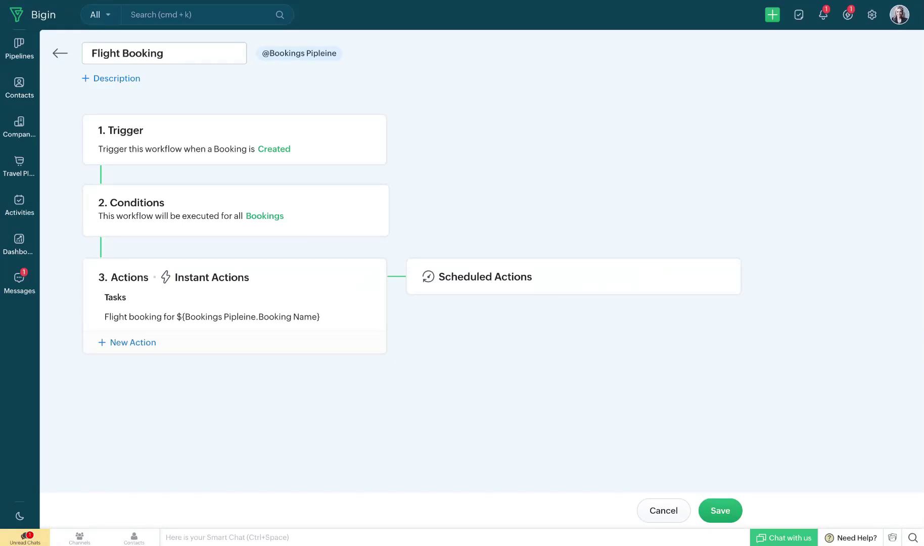
left_click(720, 511)
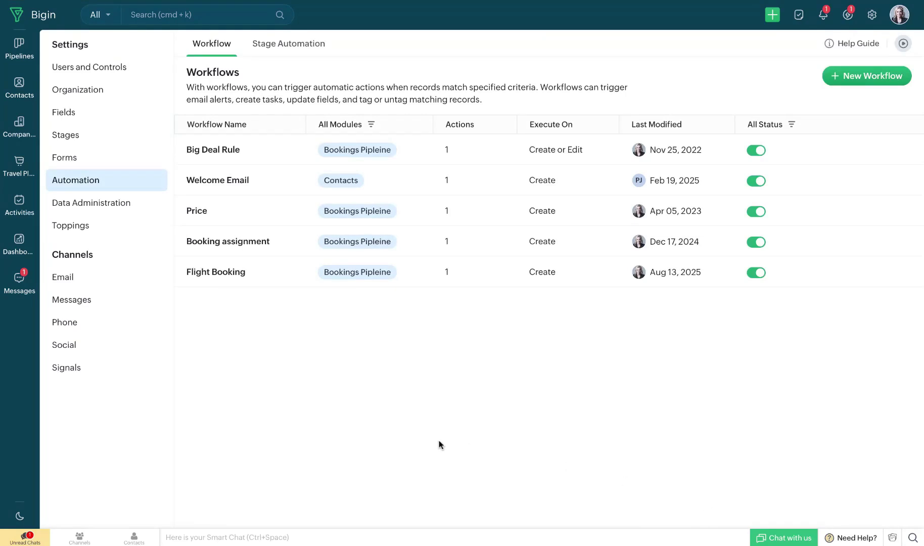
Step: Review the August 2025 activities calendar, and open the Complete Flight Booking task from the reminder notifications
left_click(29, 212)
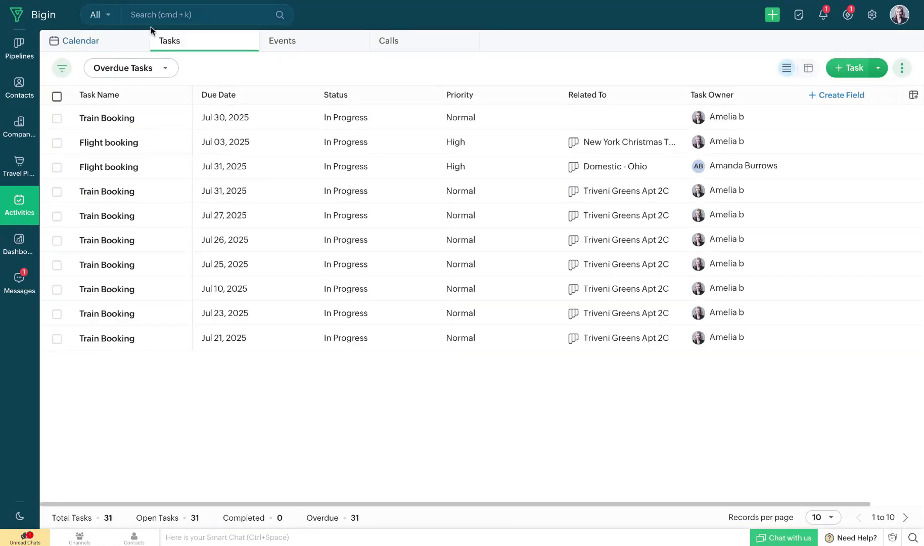
left_click(120, 46)
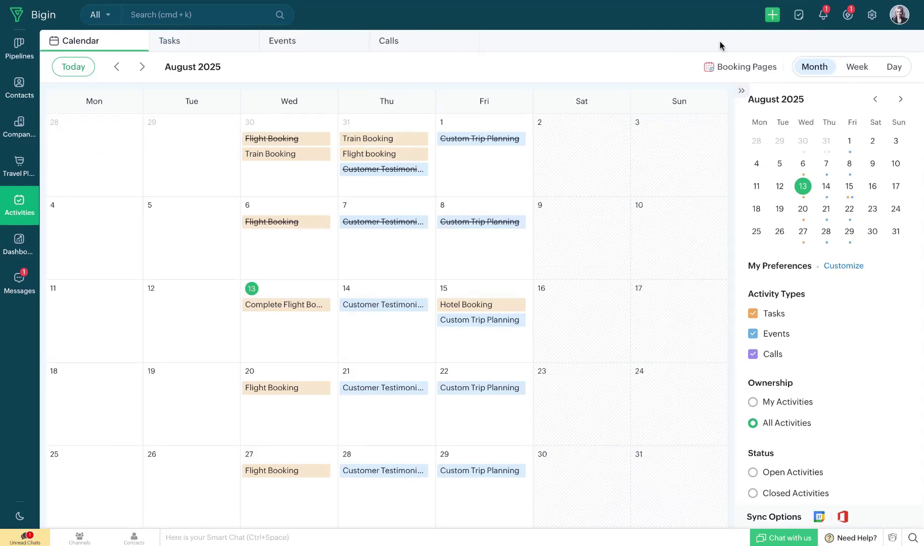
left_click(827, 20)
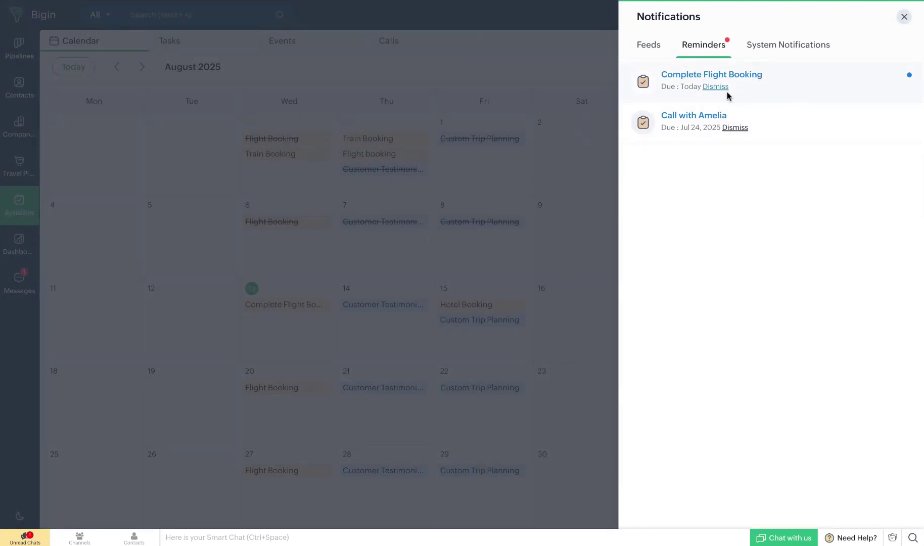
left_click(846, 89)
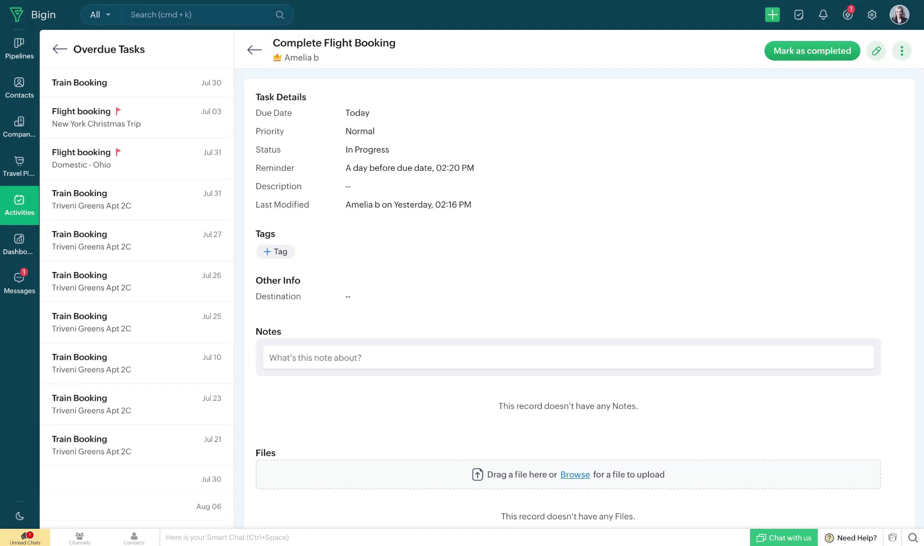
Step: Switch the dashboards from Overview to the Tasks Dashboard to review the task statistics
left_click(27, 243)
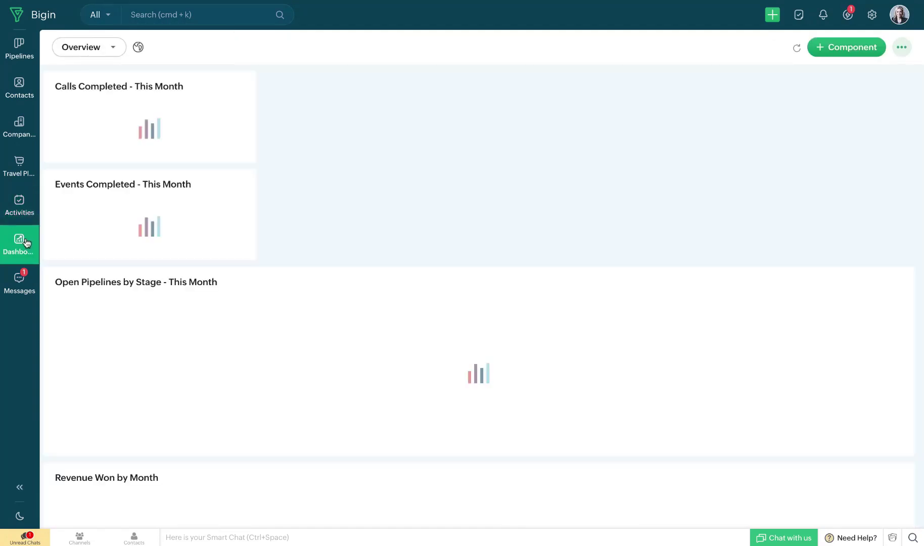
left_click(114, 49)
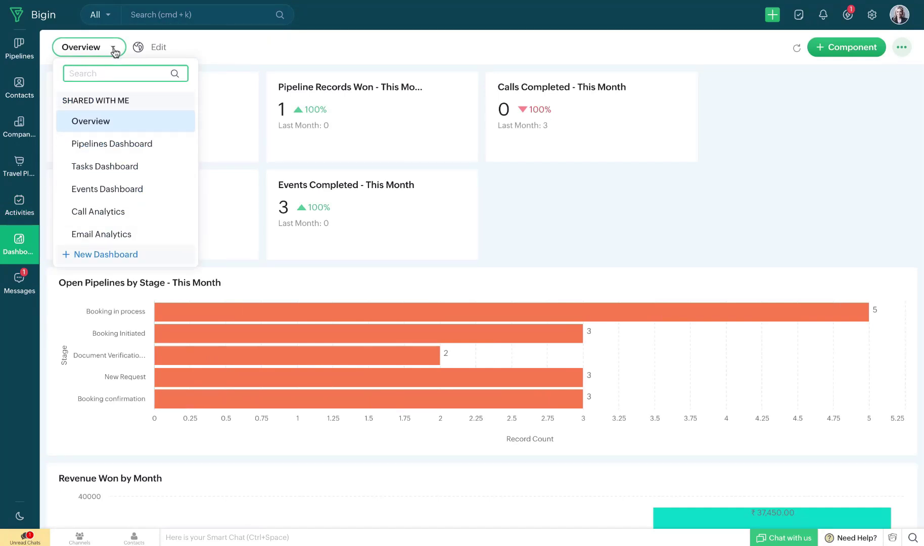
left_click(140, 170)
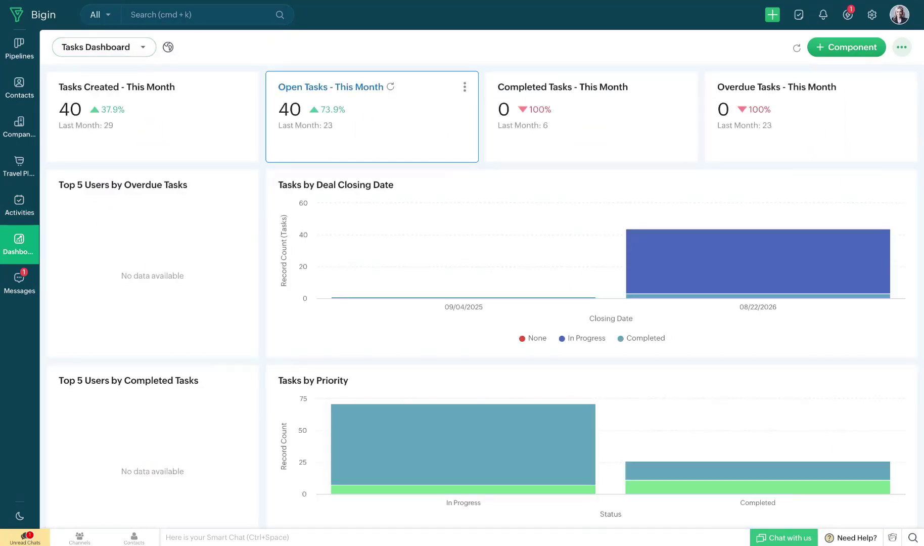